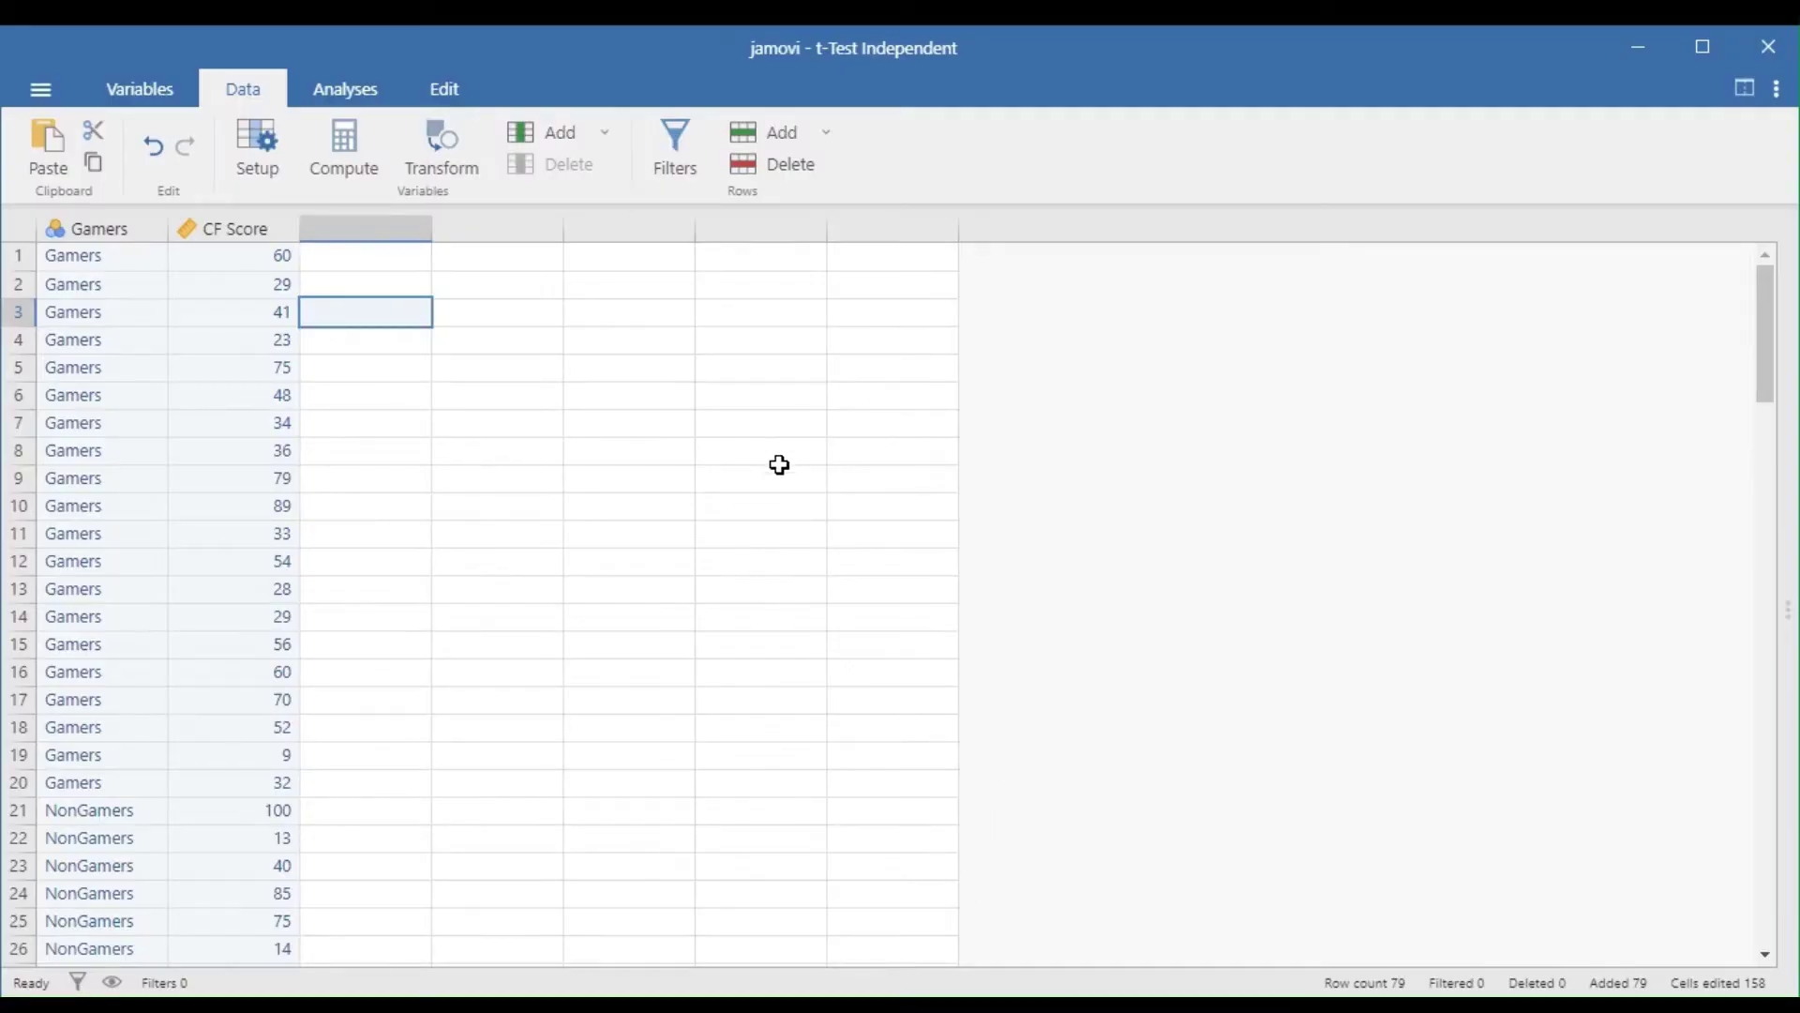
left_click(630, 393)
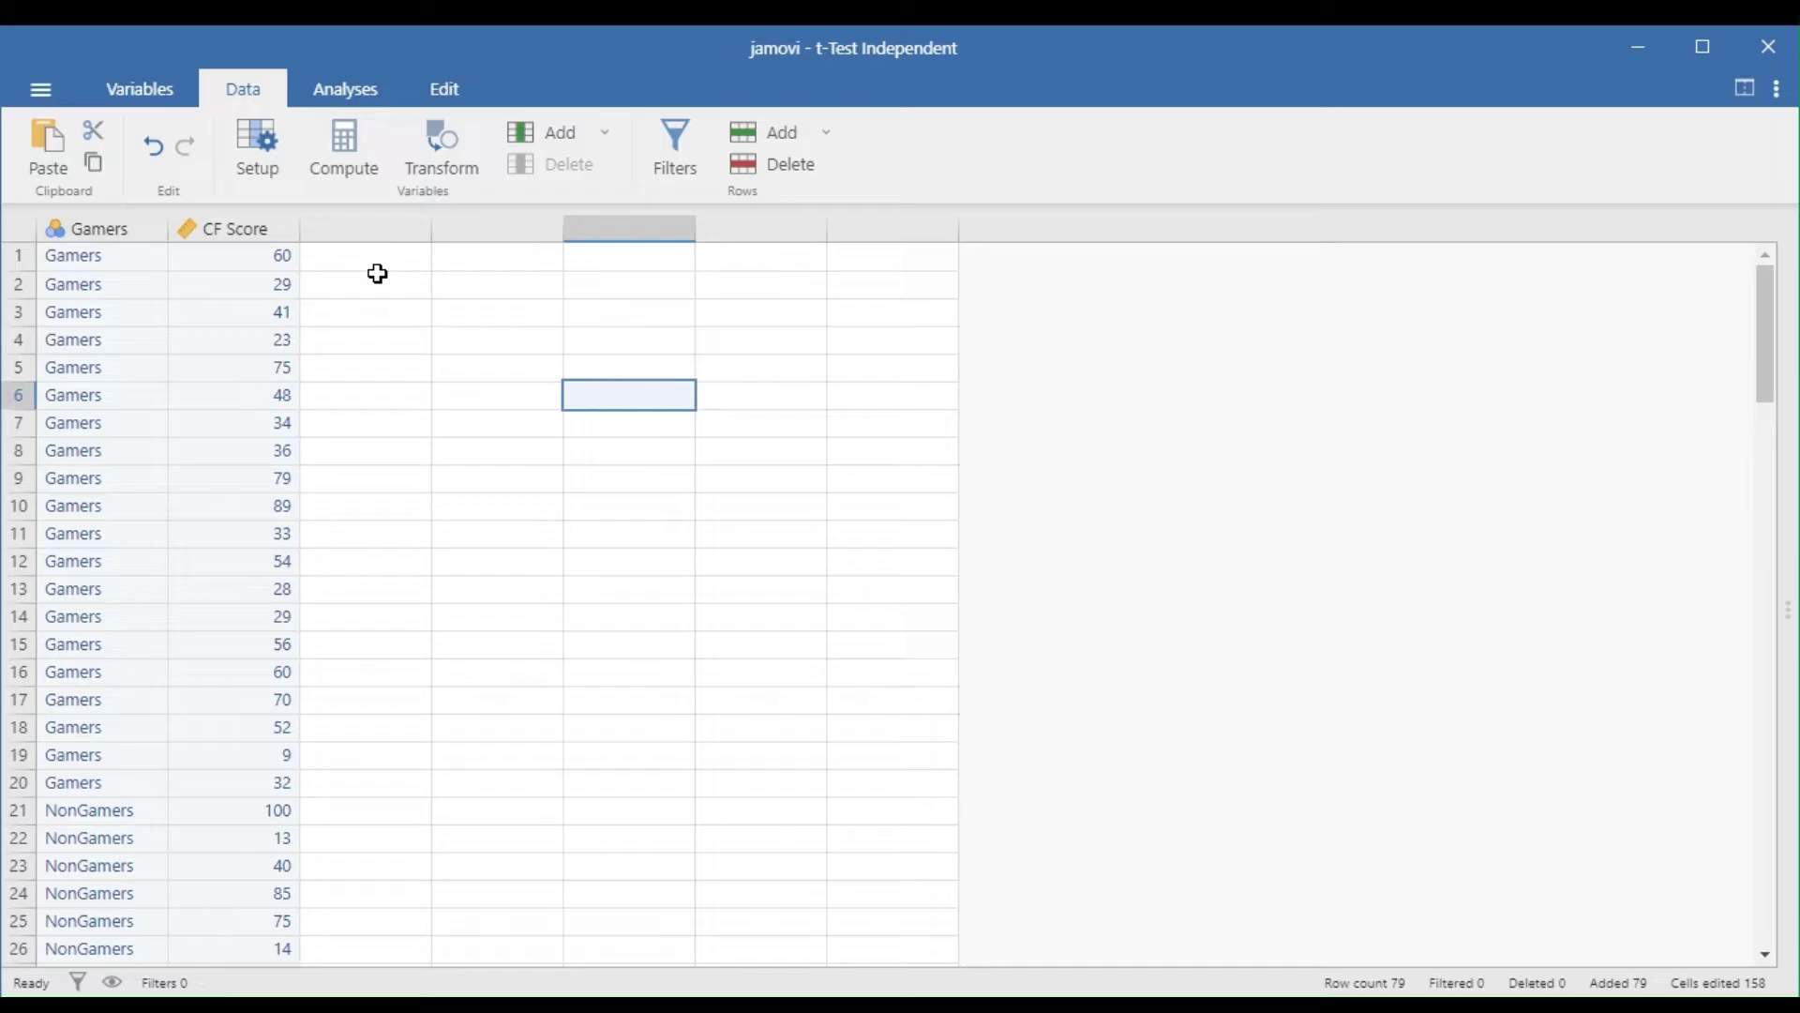
left_click(273, 265)
scroll(269, 375, "down", 8)
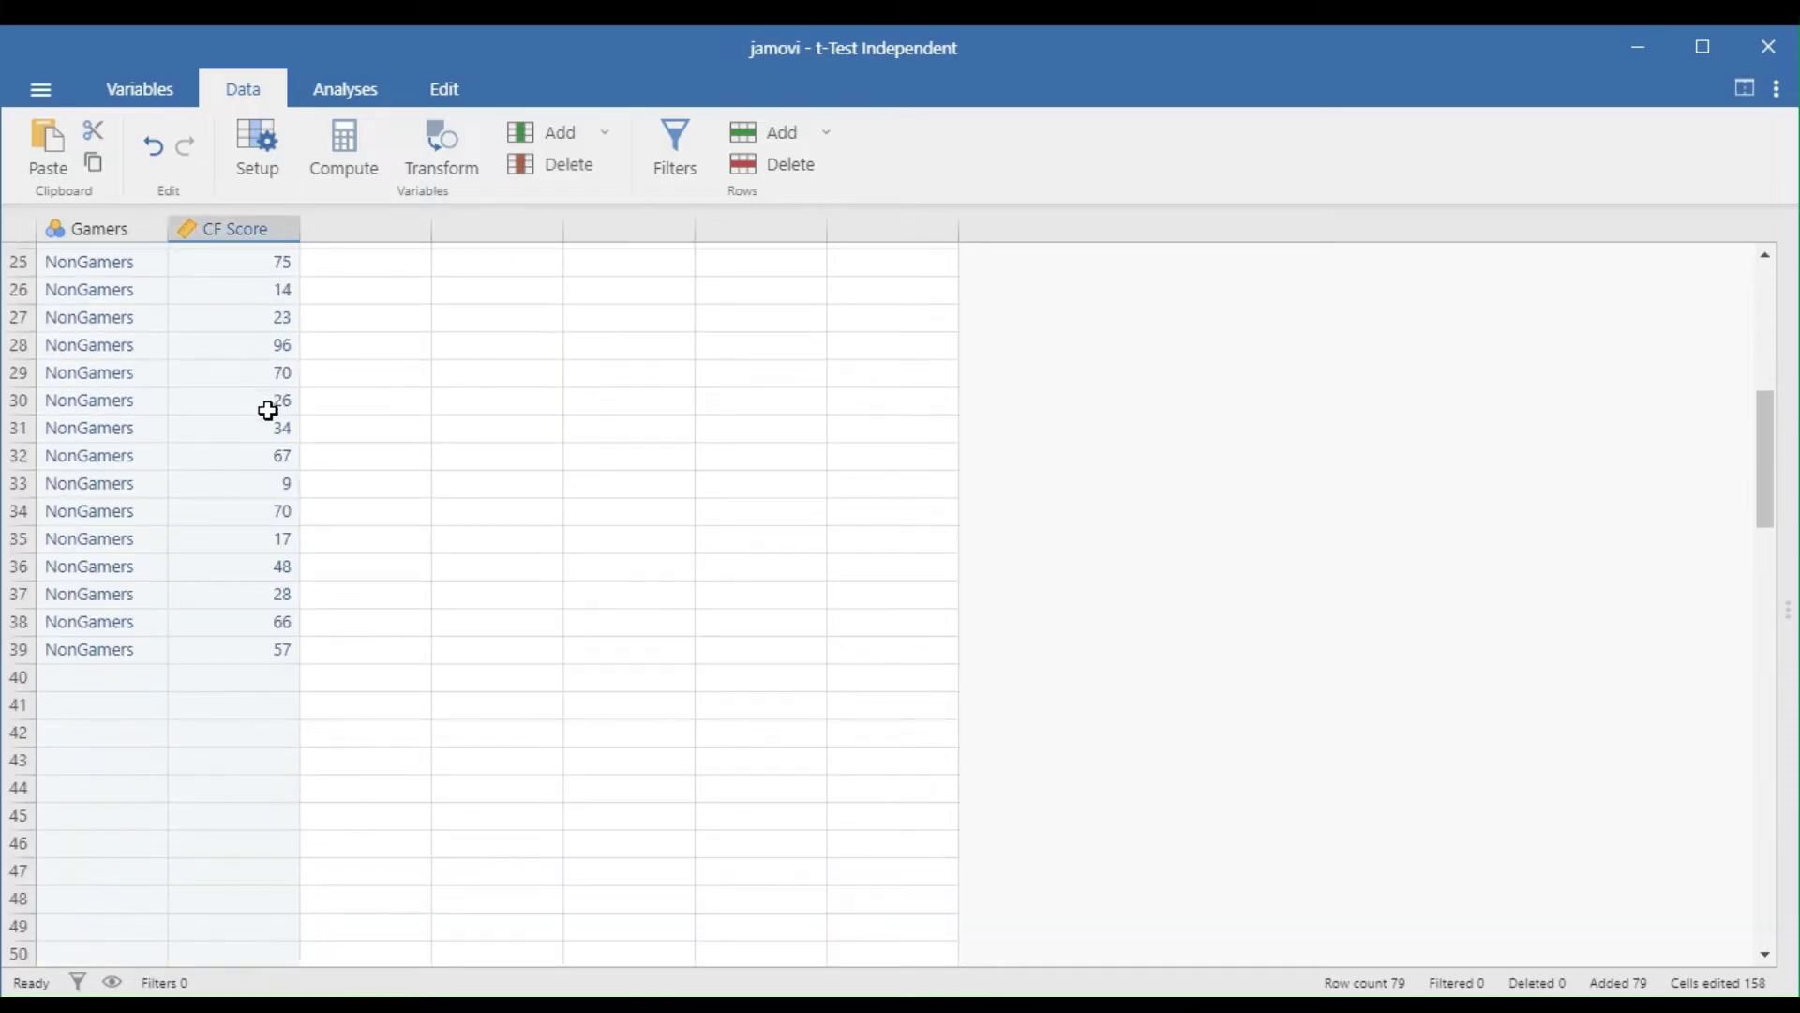
scroll(267, 409, "up", 8)
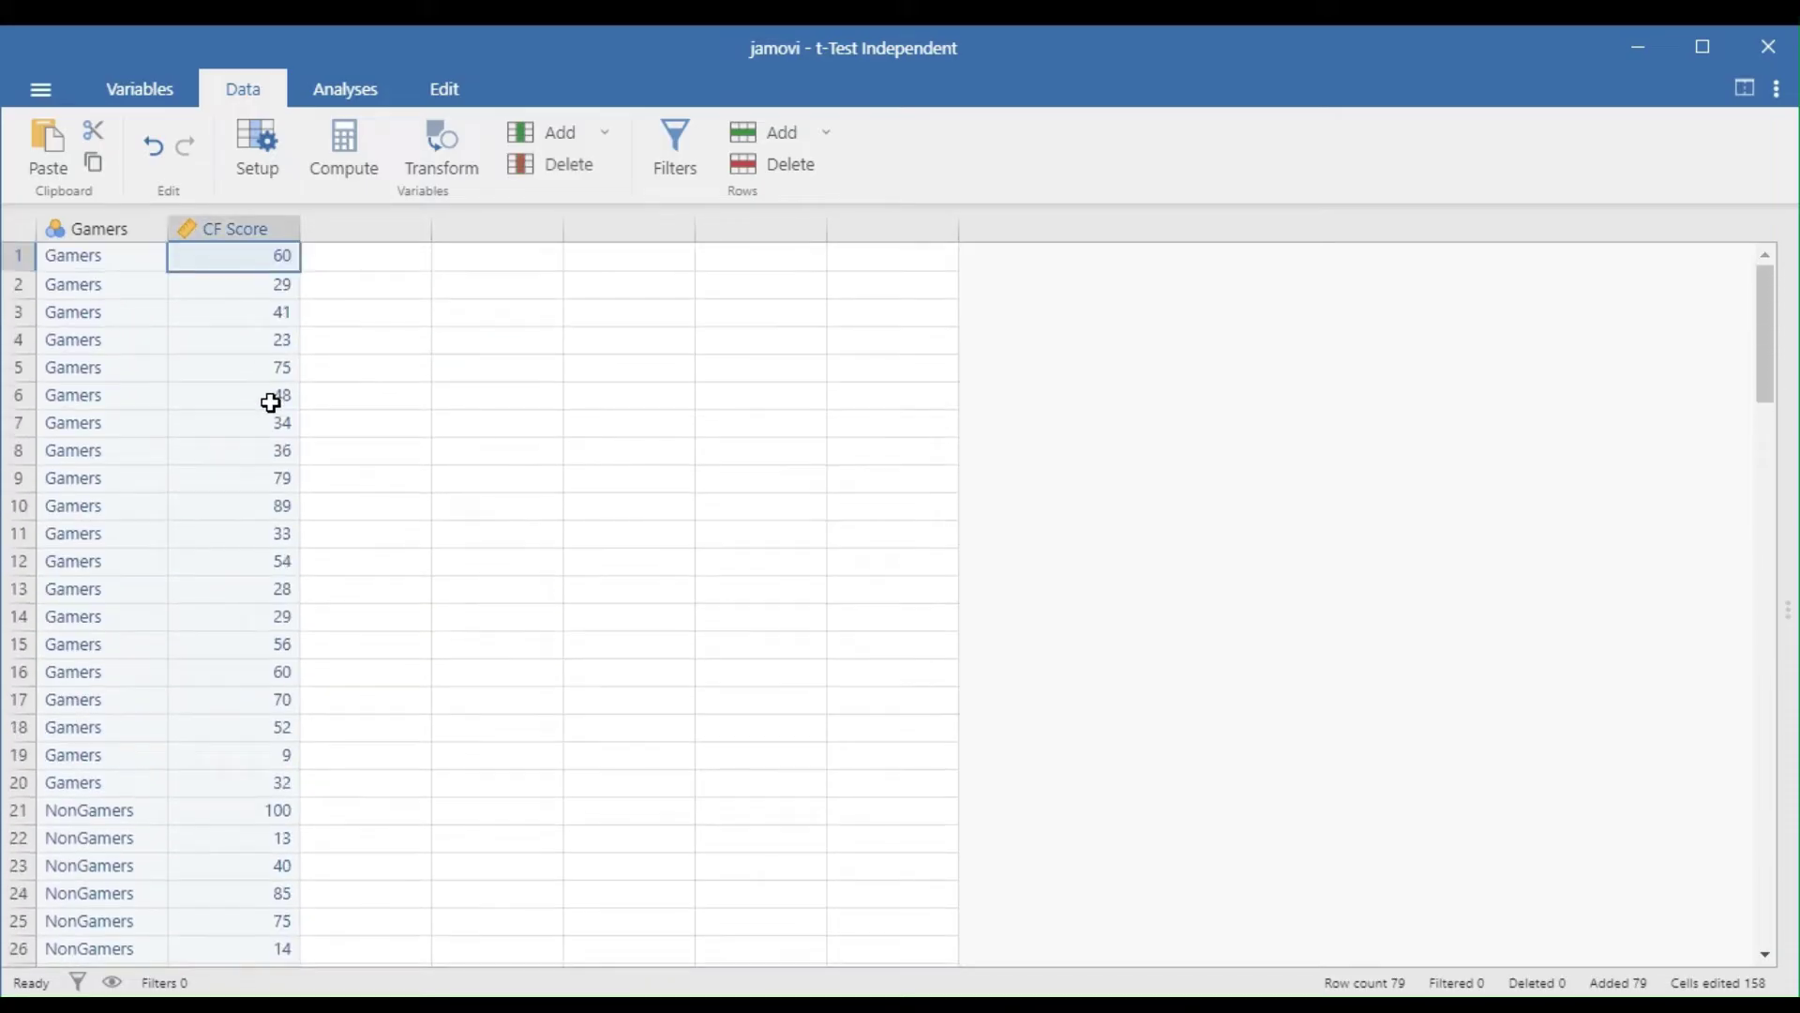
left_click(123, 234)
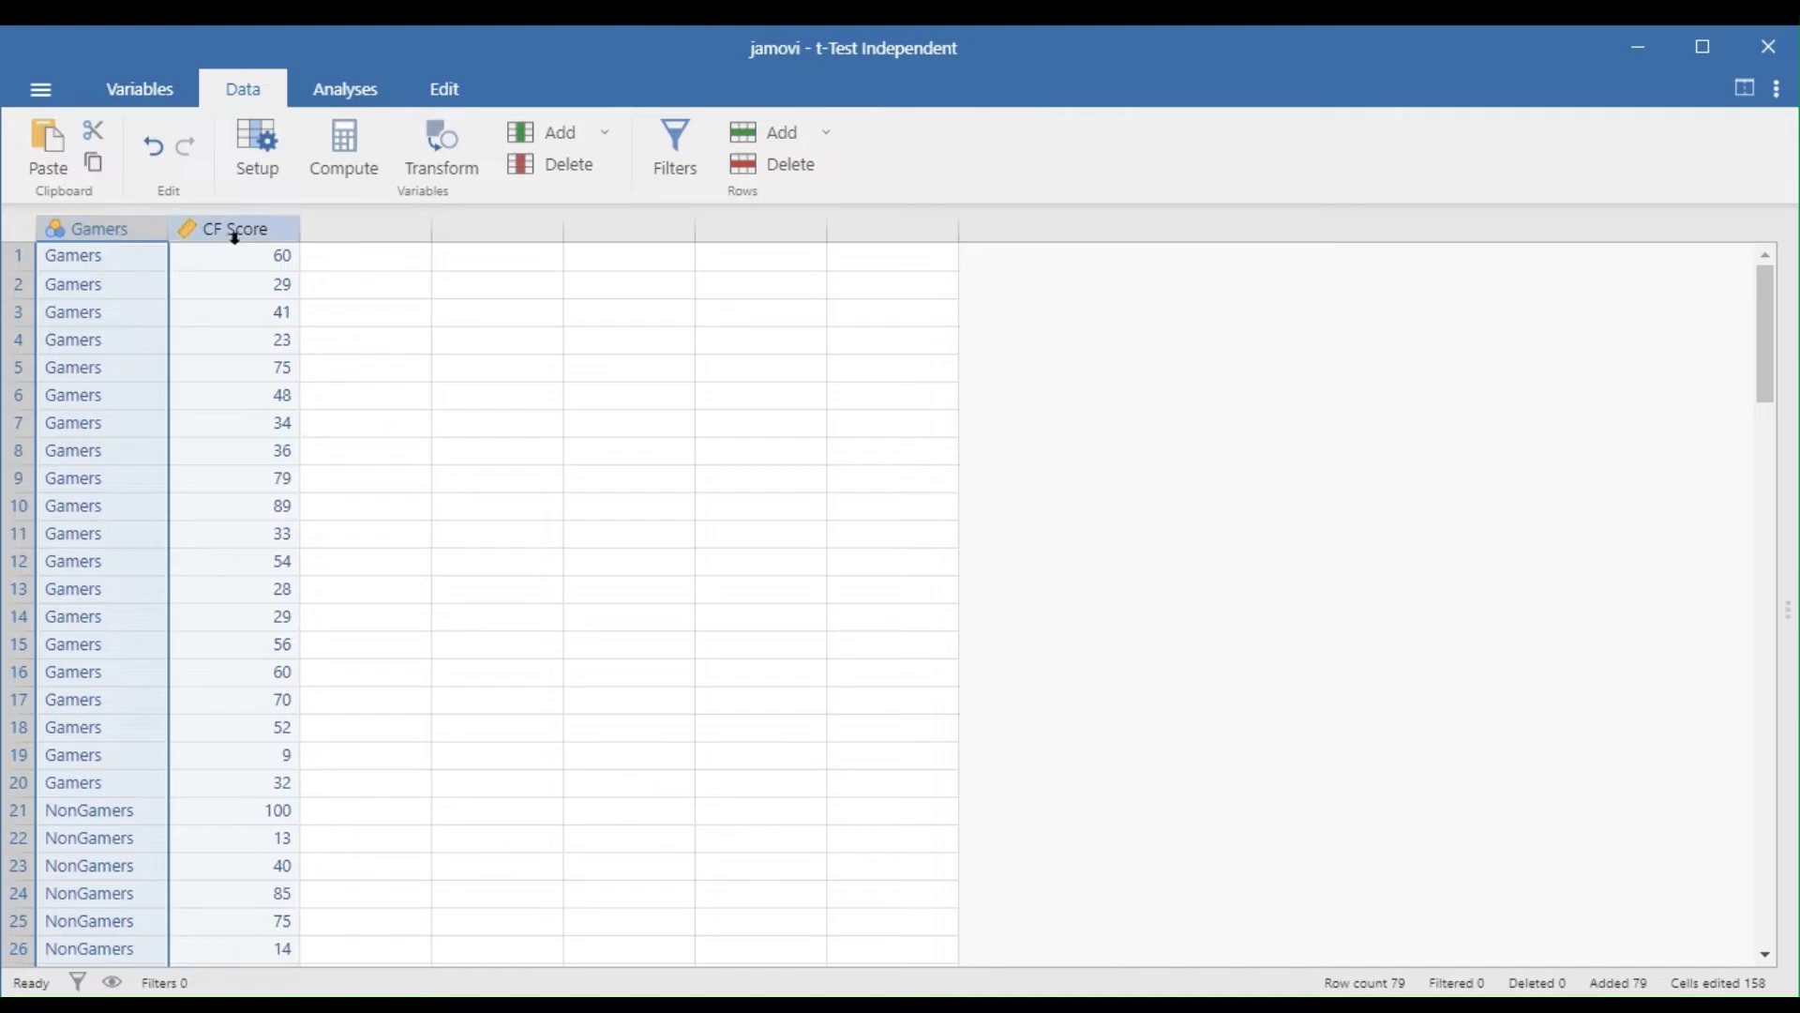
left_click(274, 226)
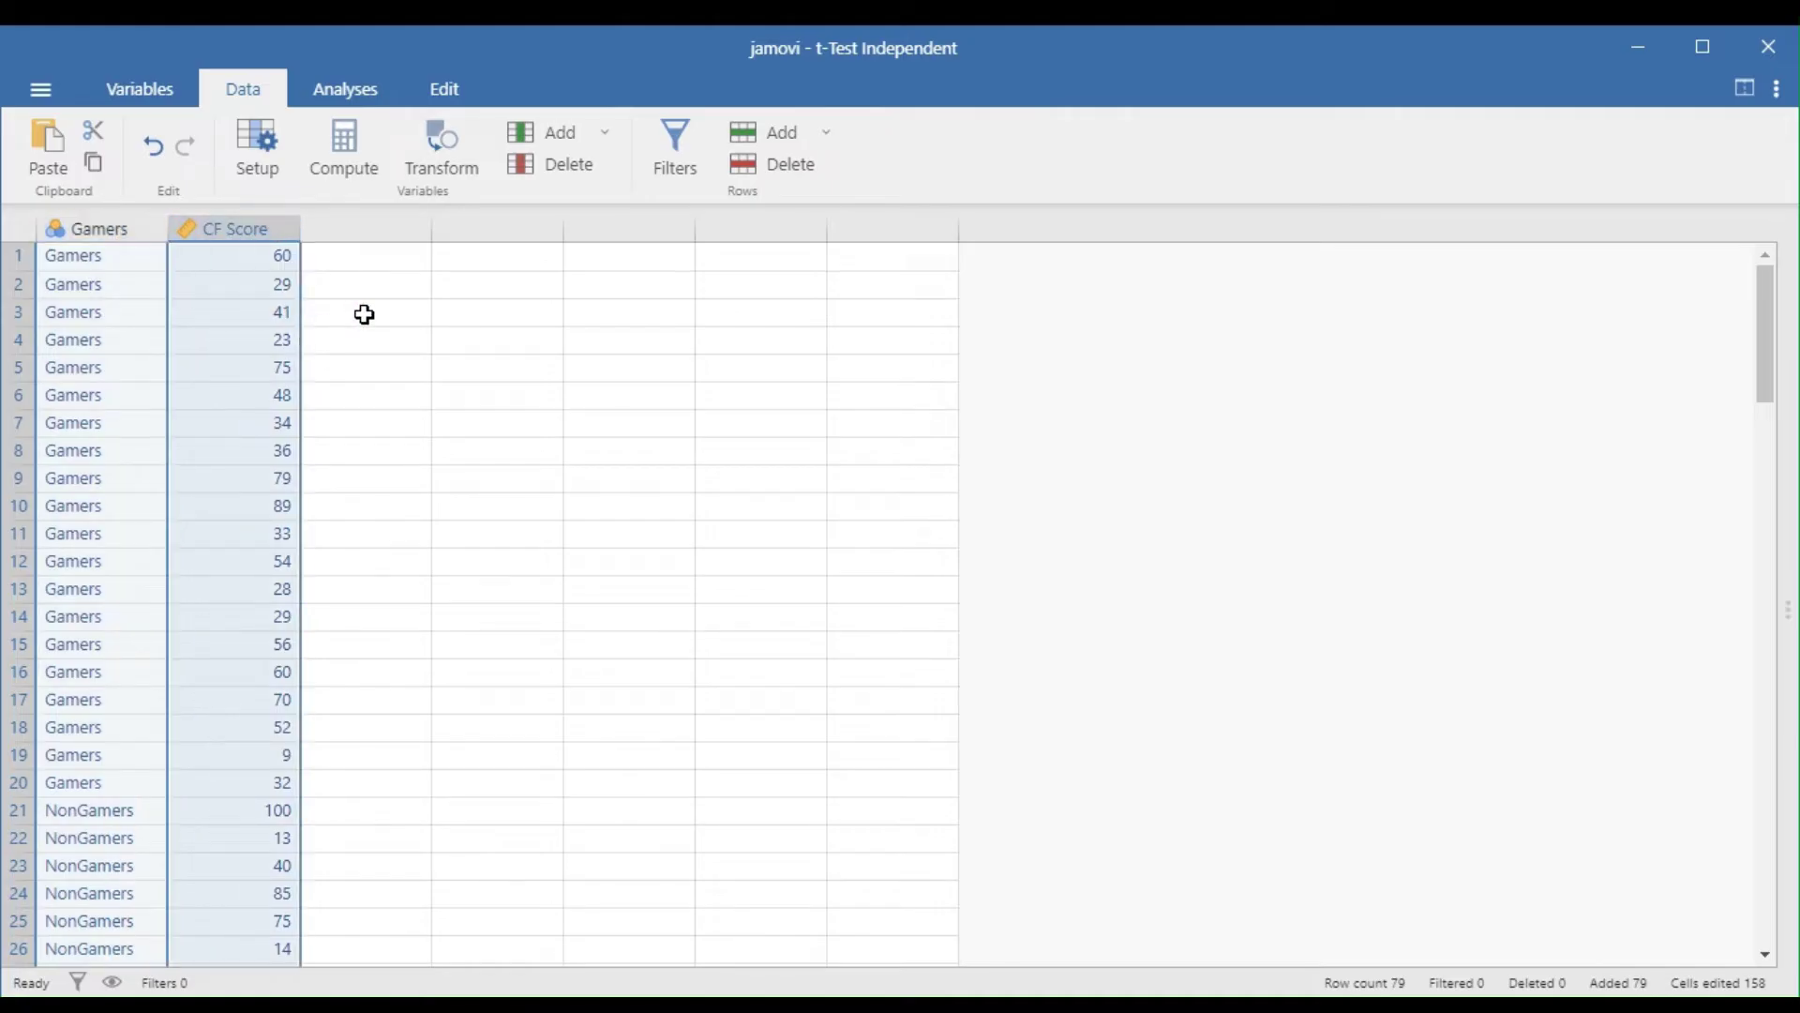
left_click(120, 257)
left_click(287, 259)
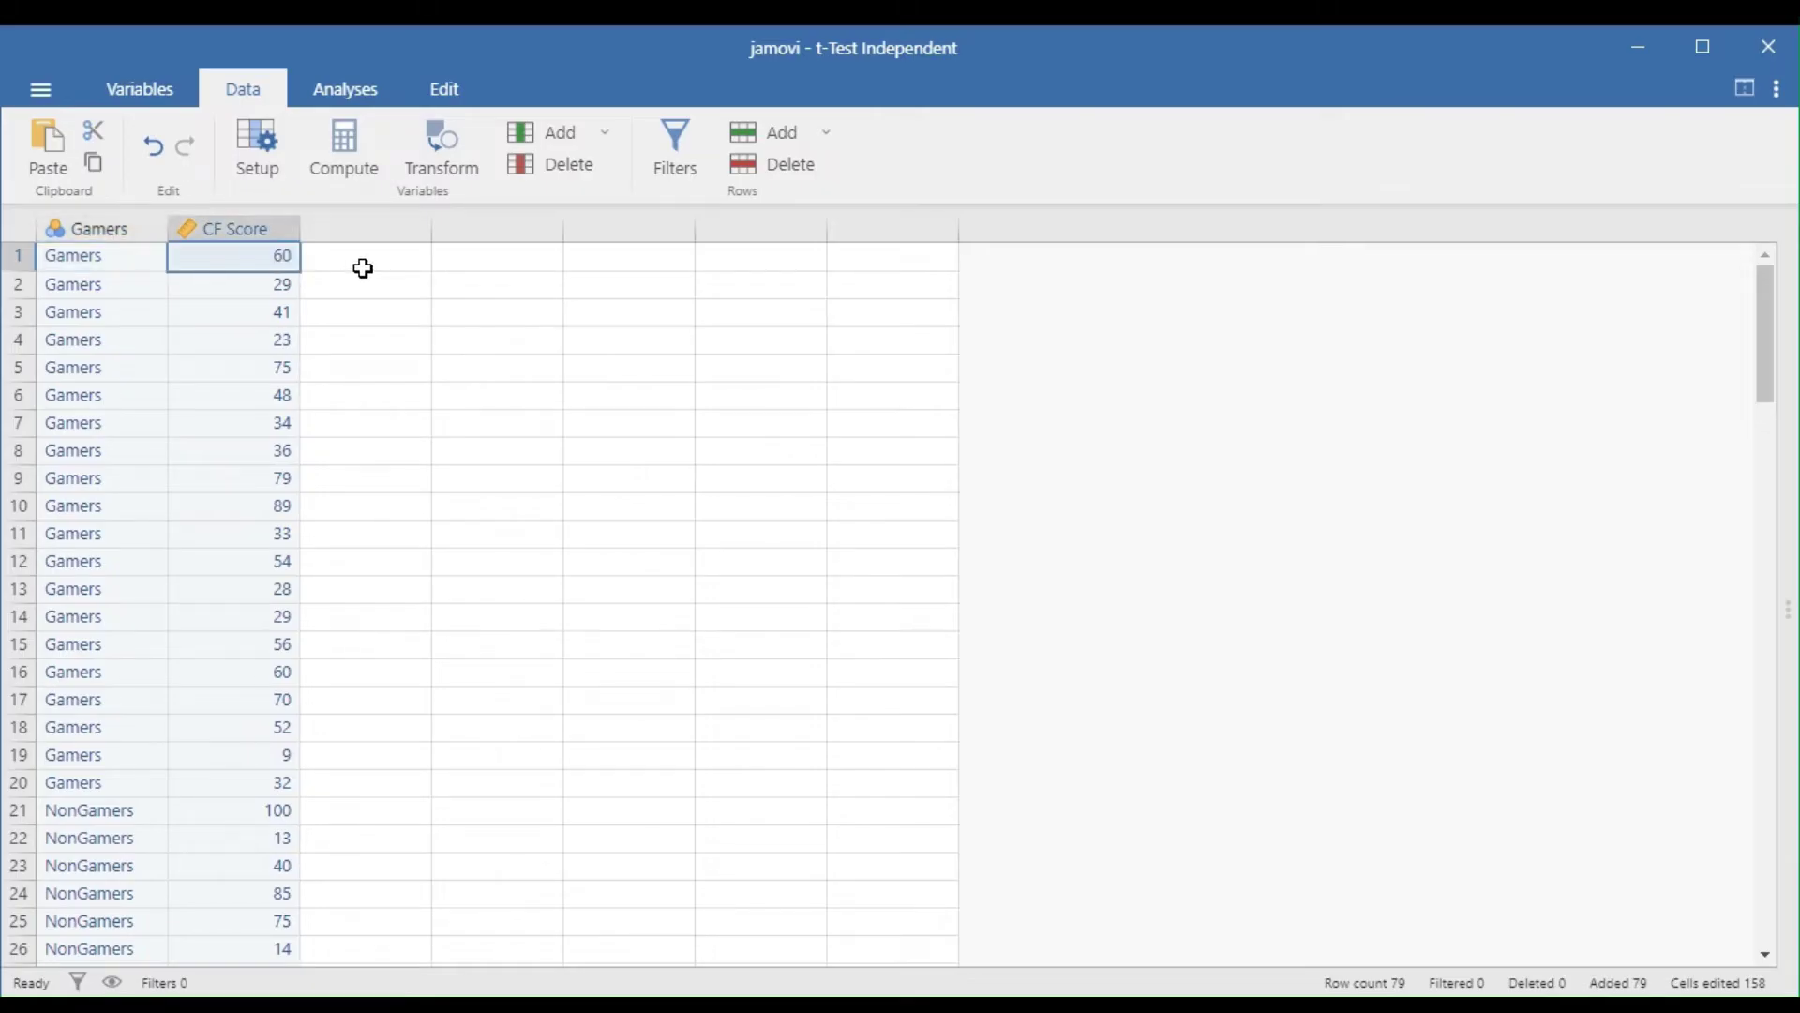
left_click(104, 838)
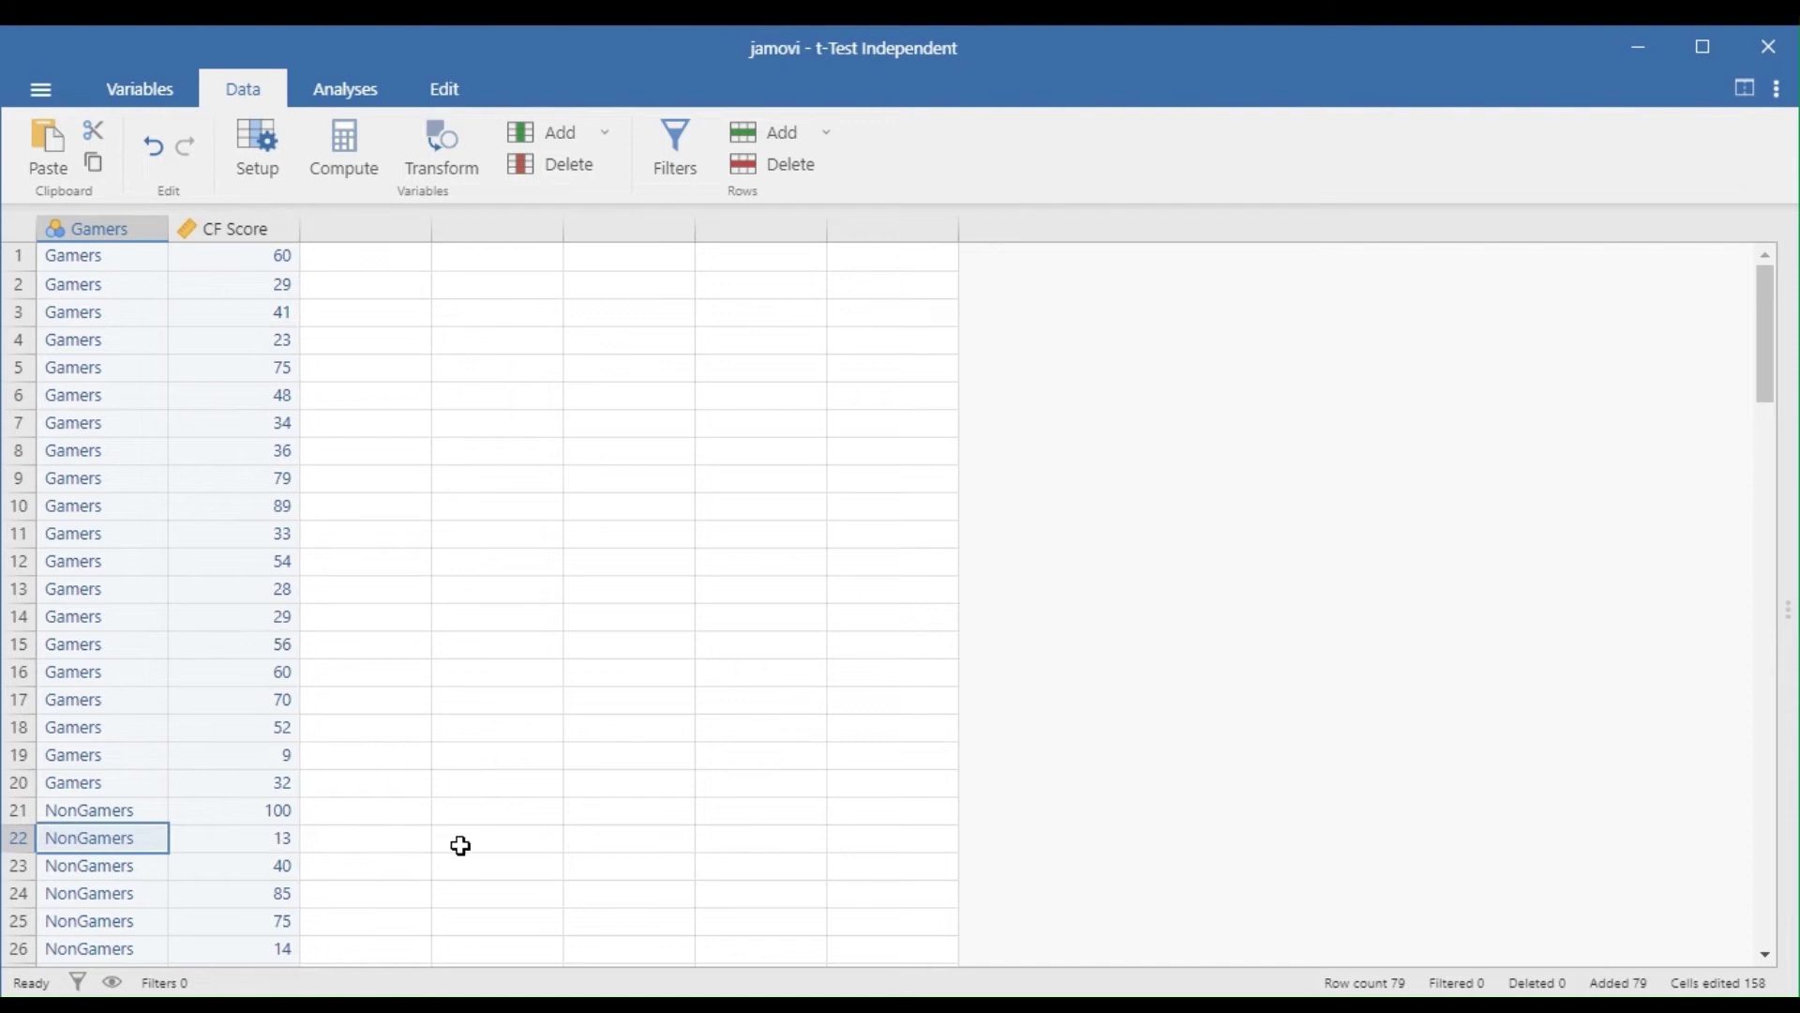
left_click(273, 839)
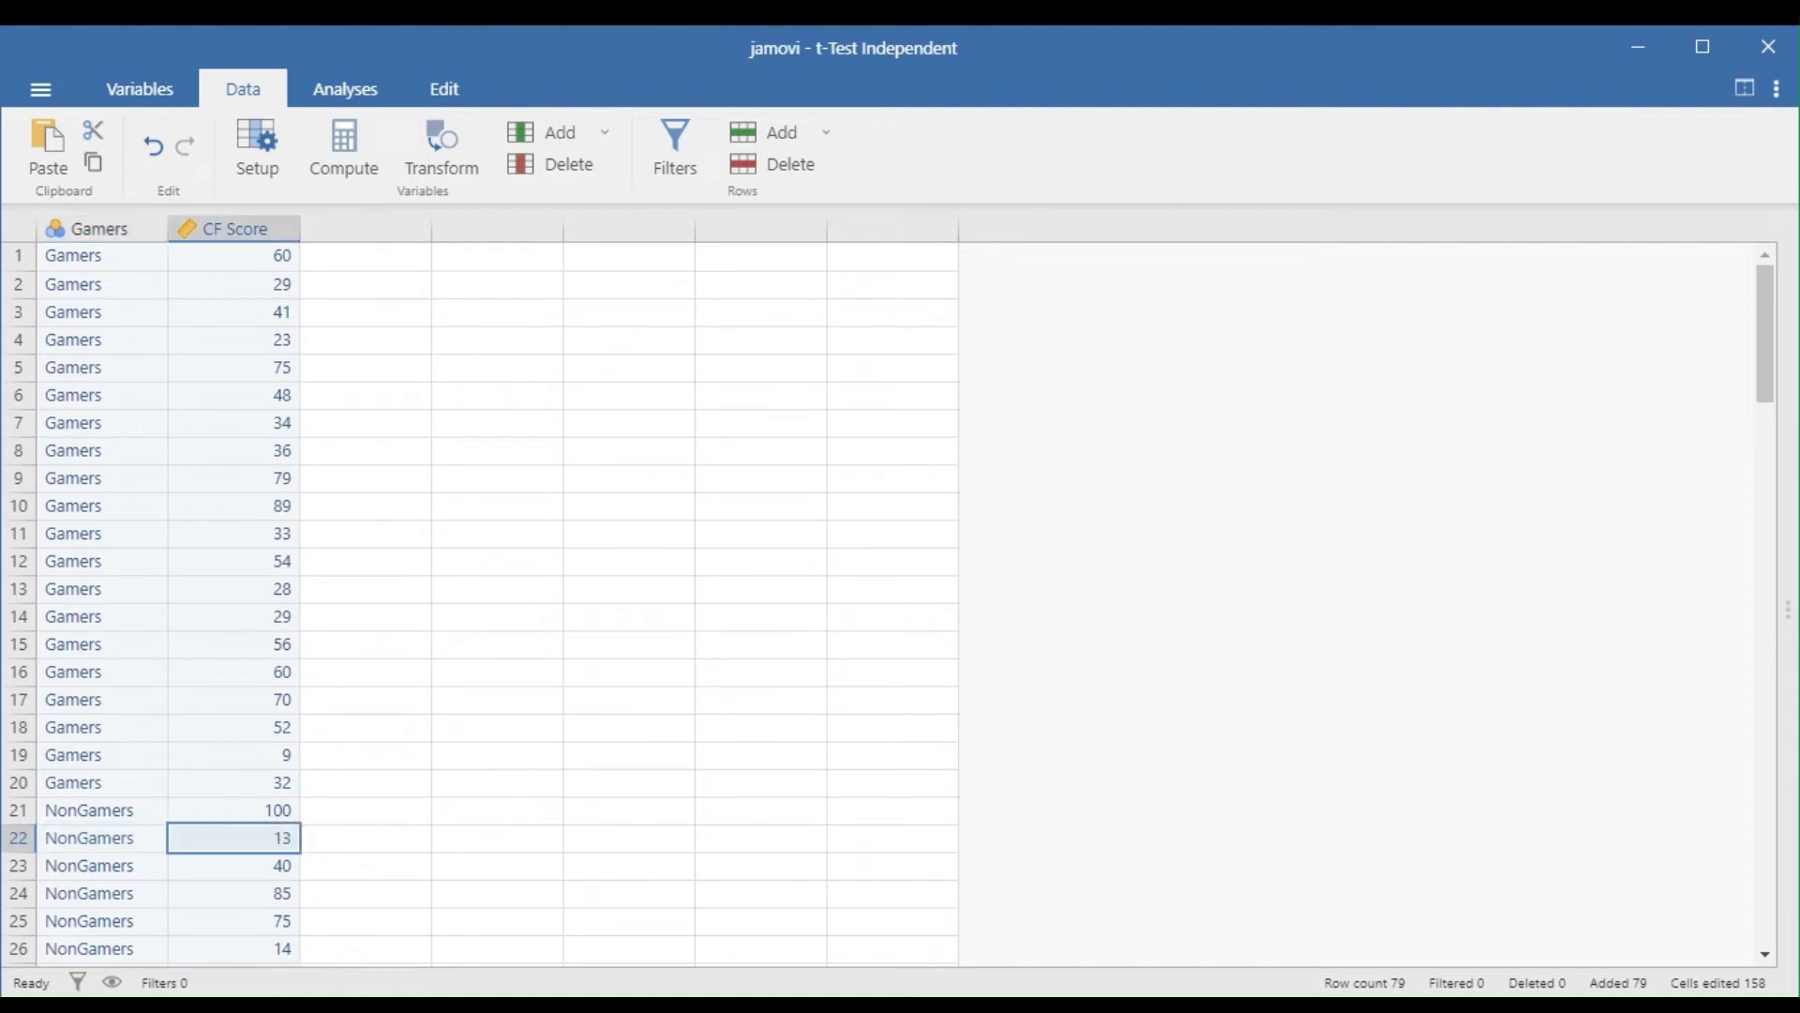
Create an Exploration > Descriptives analysis with CF Score as the variable, split by Gamers
left_click(363, 98)
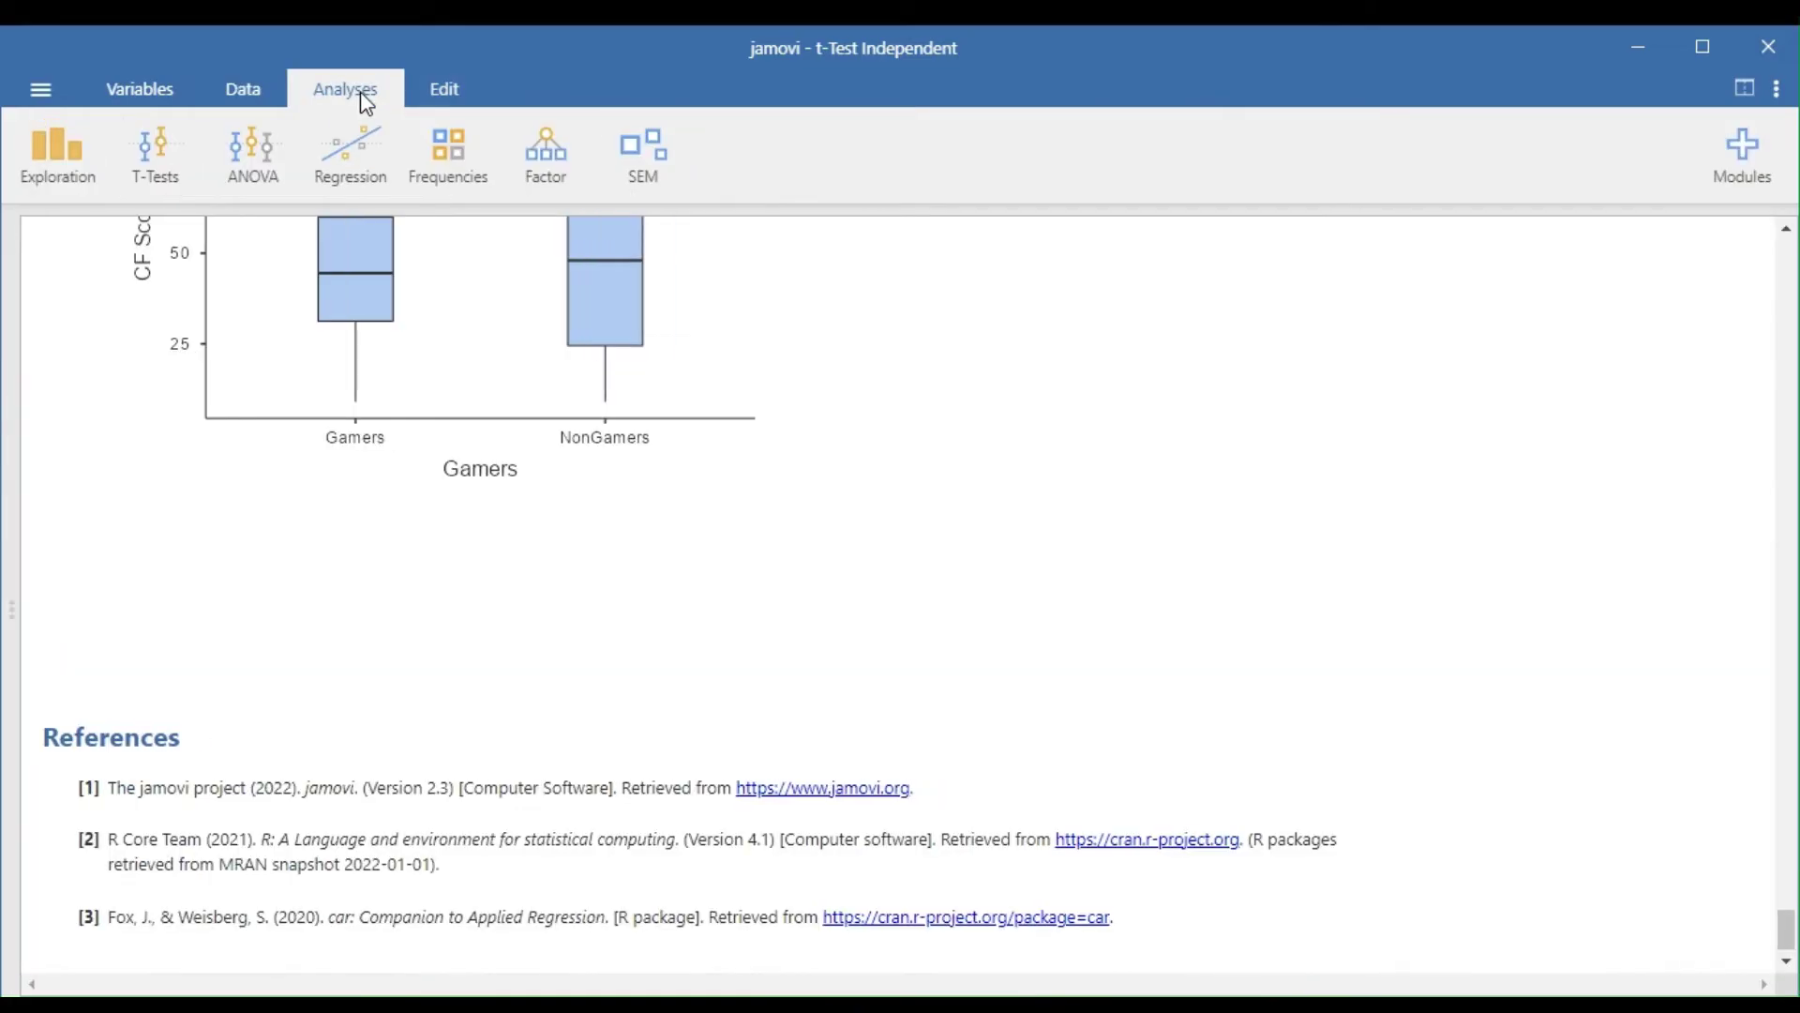
left_click(56, 159)
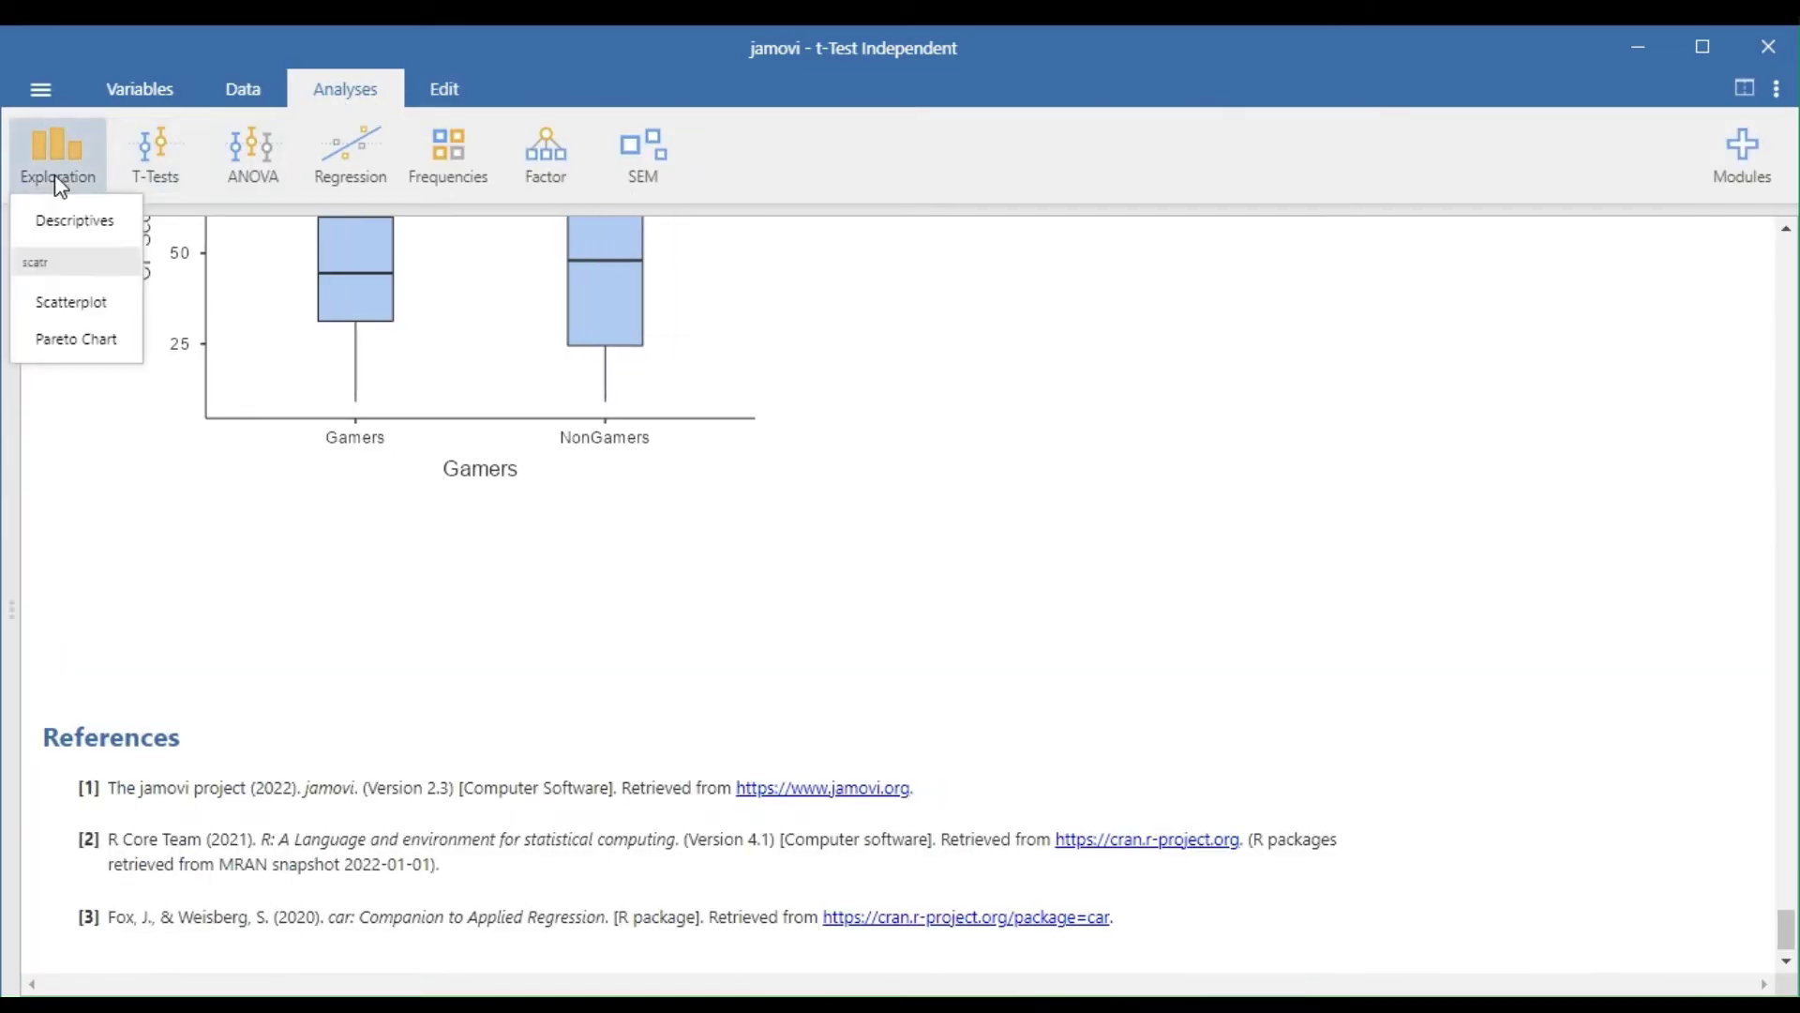
left_click(71, 225)
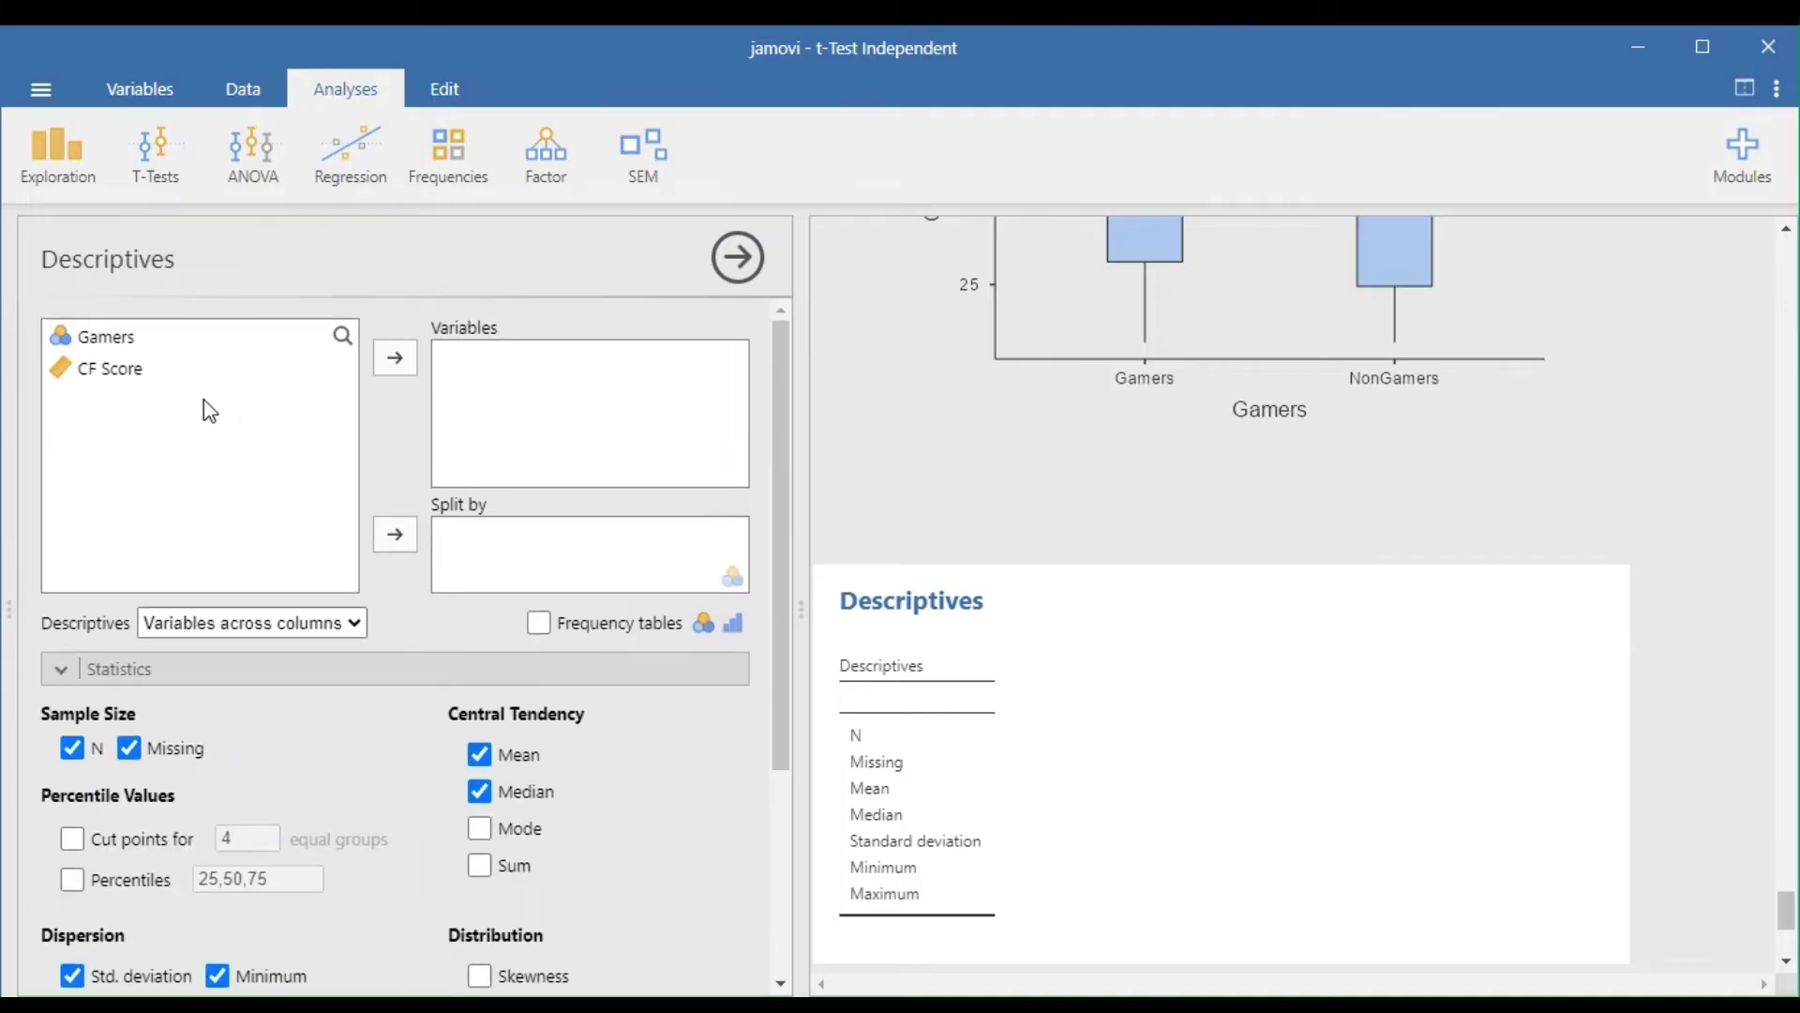
left_click(133, 375)
left_click(395, 357)
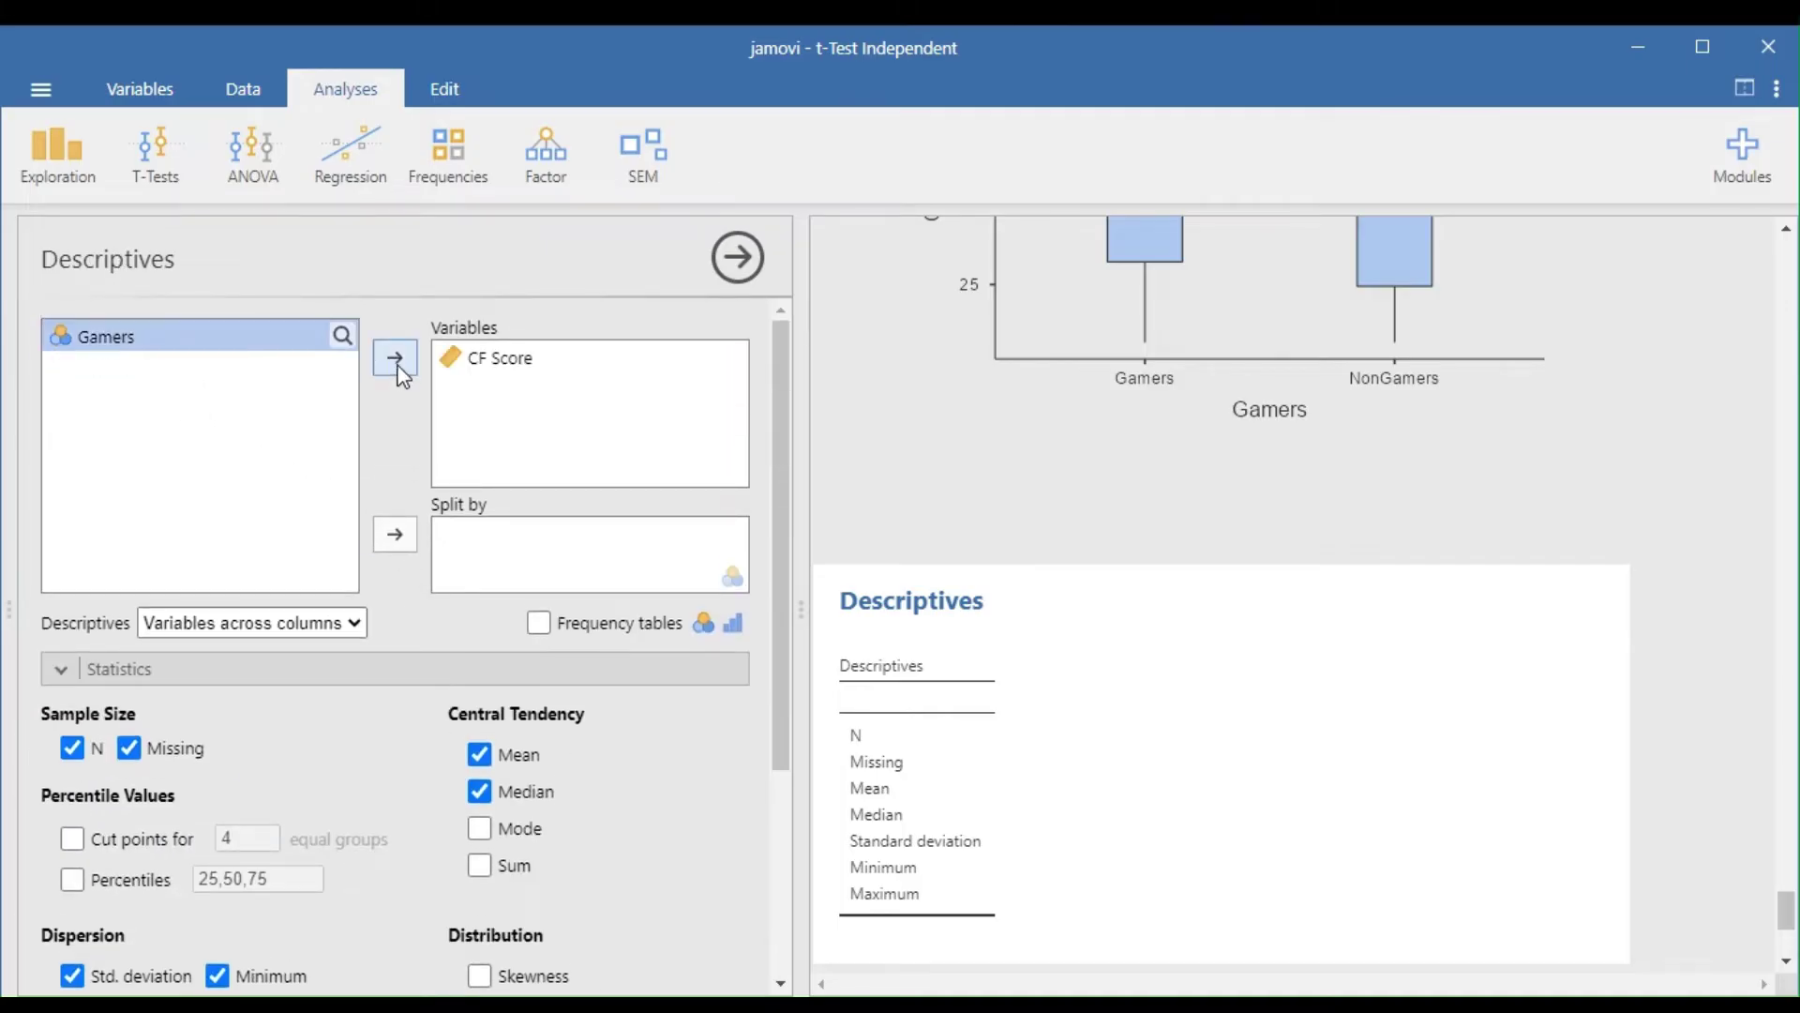
left_click(394, 536)
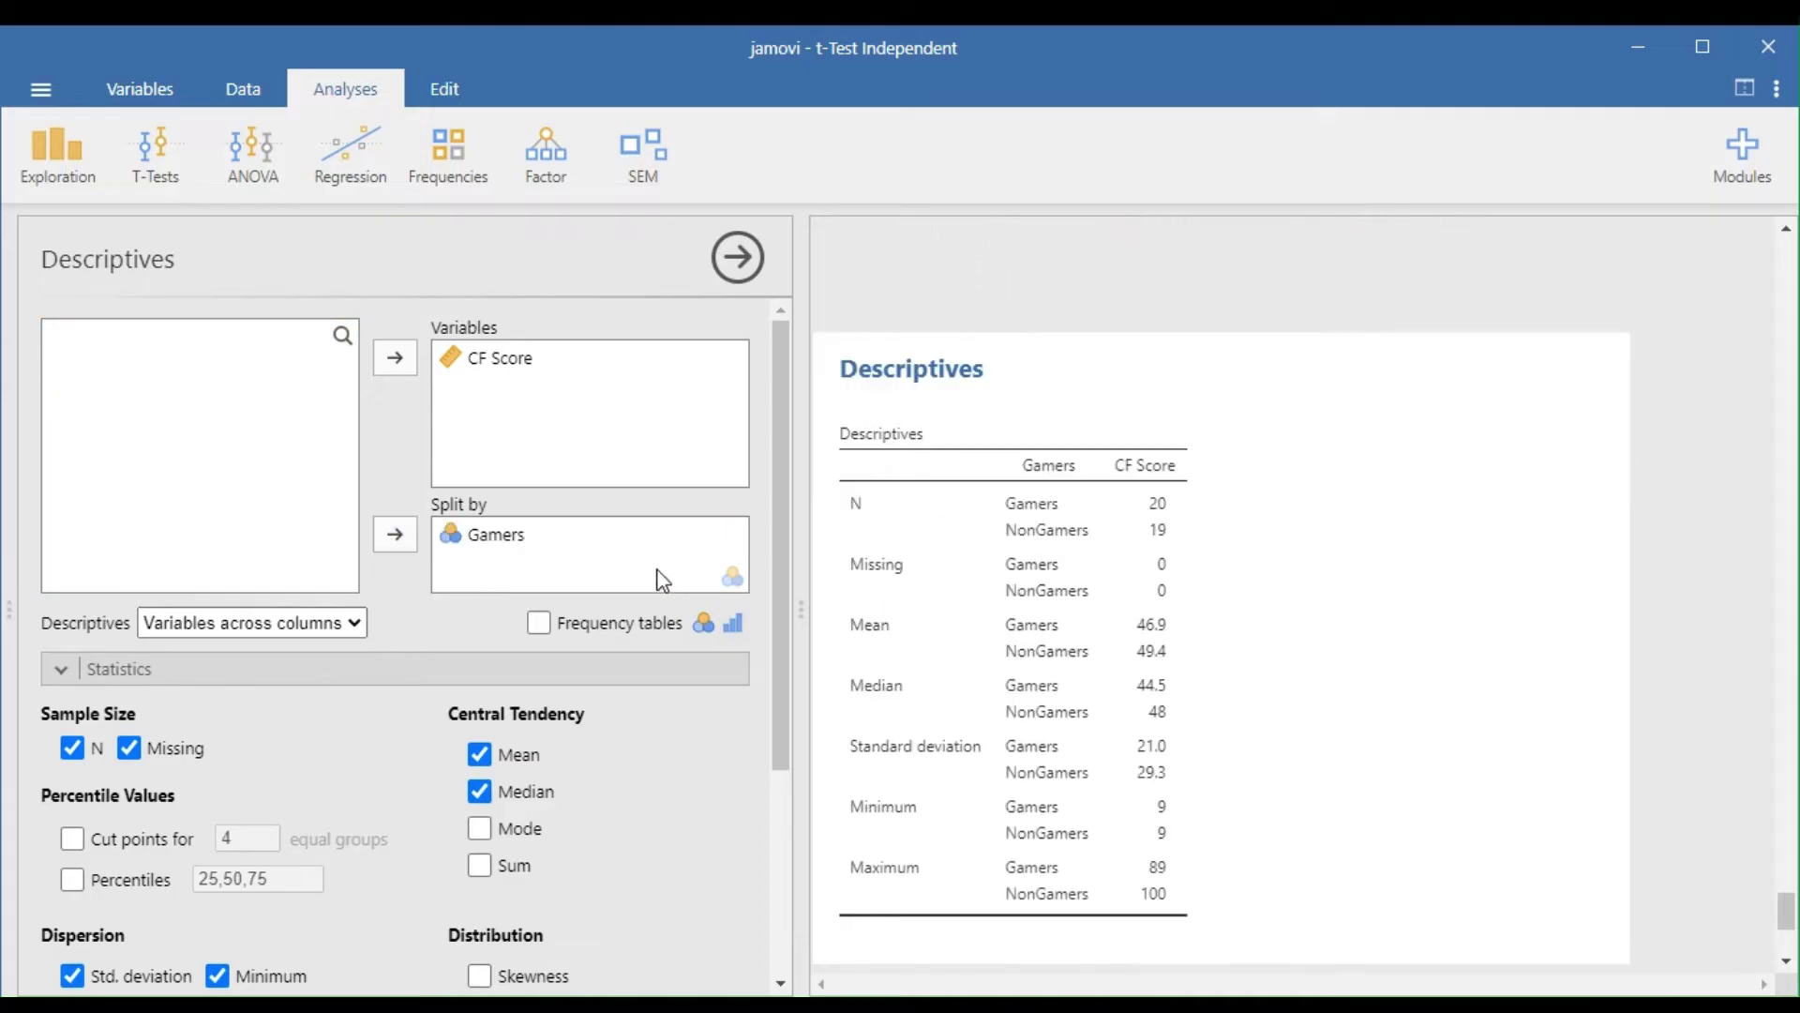
scroll(656, 569, "down", 1)
scroll(655, 568, "down", 2)
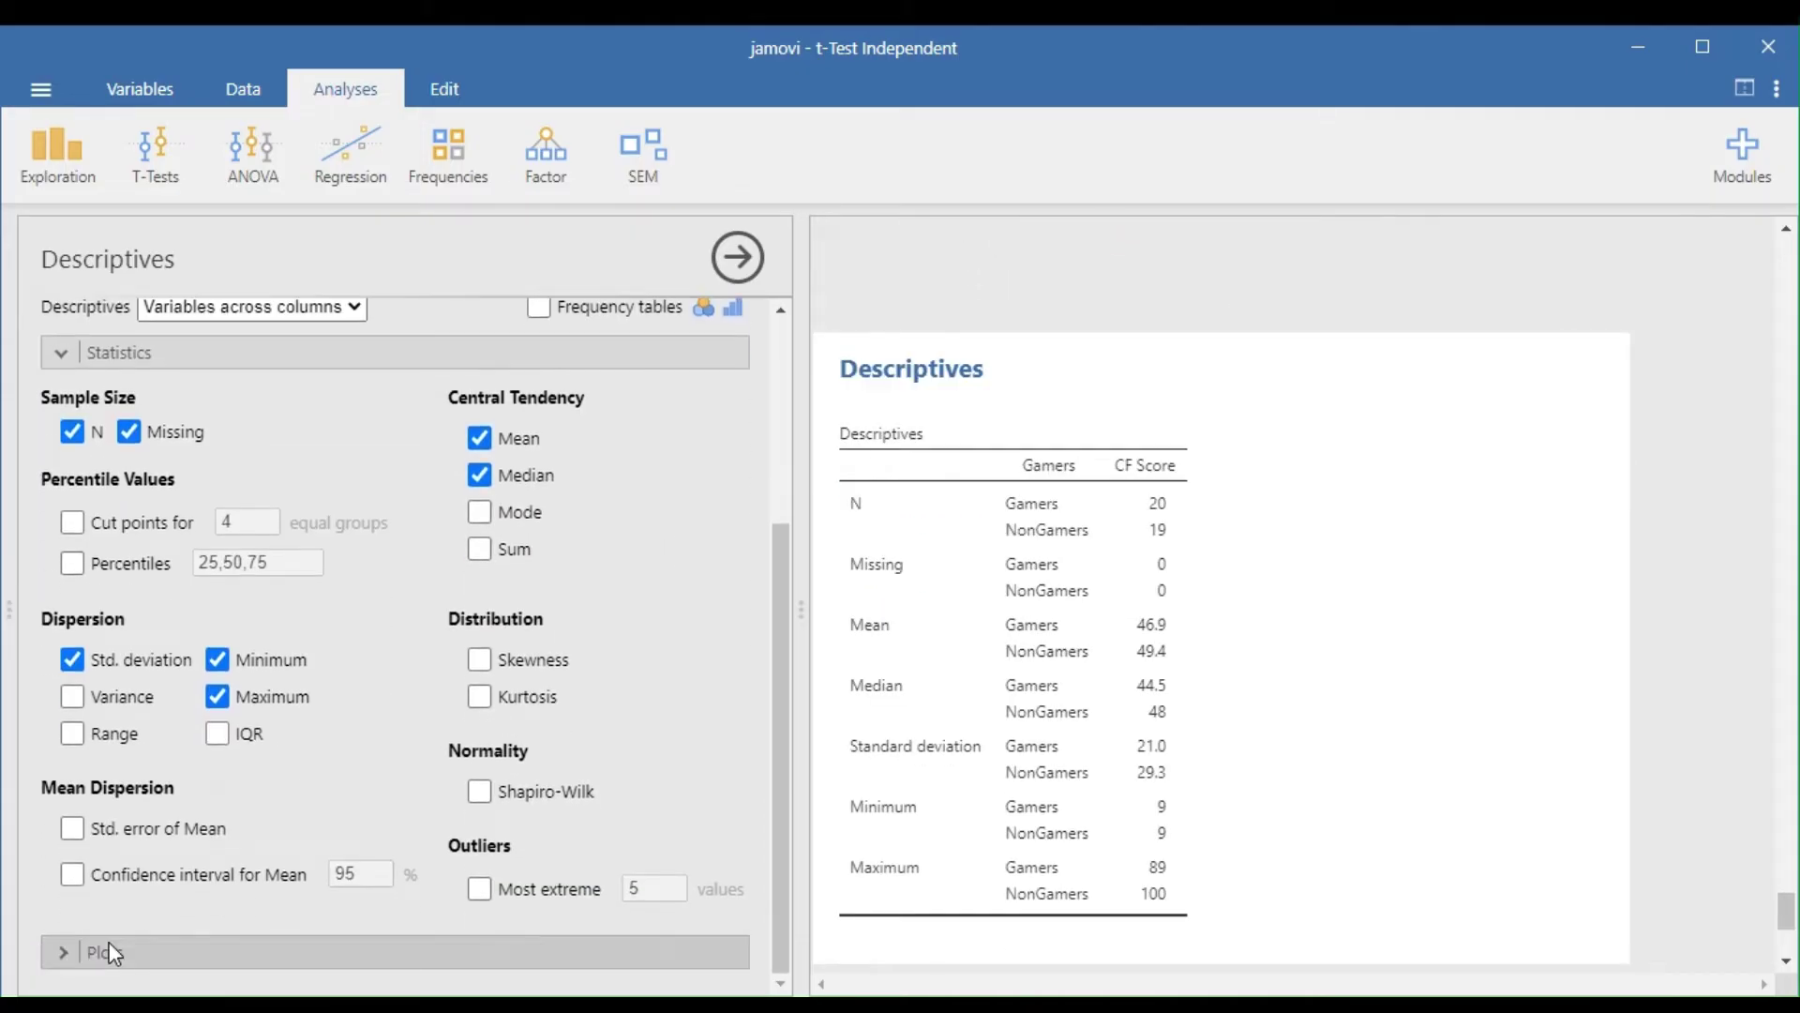
Add a box plot of CF Score for each Gamers group to the descriptives
left_click(59, 948)
left_click(321, 776)
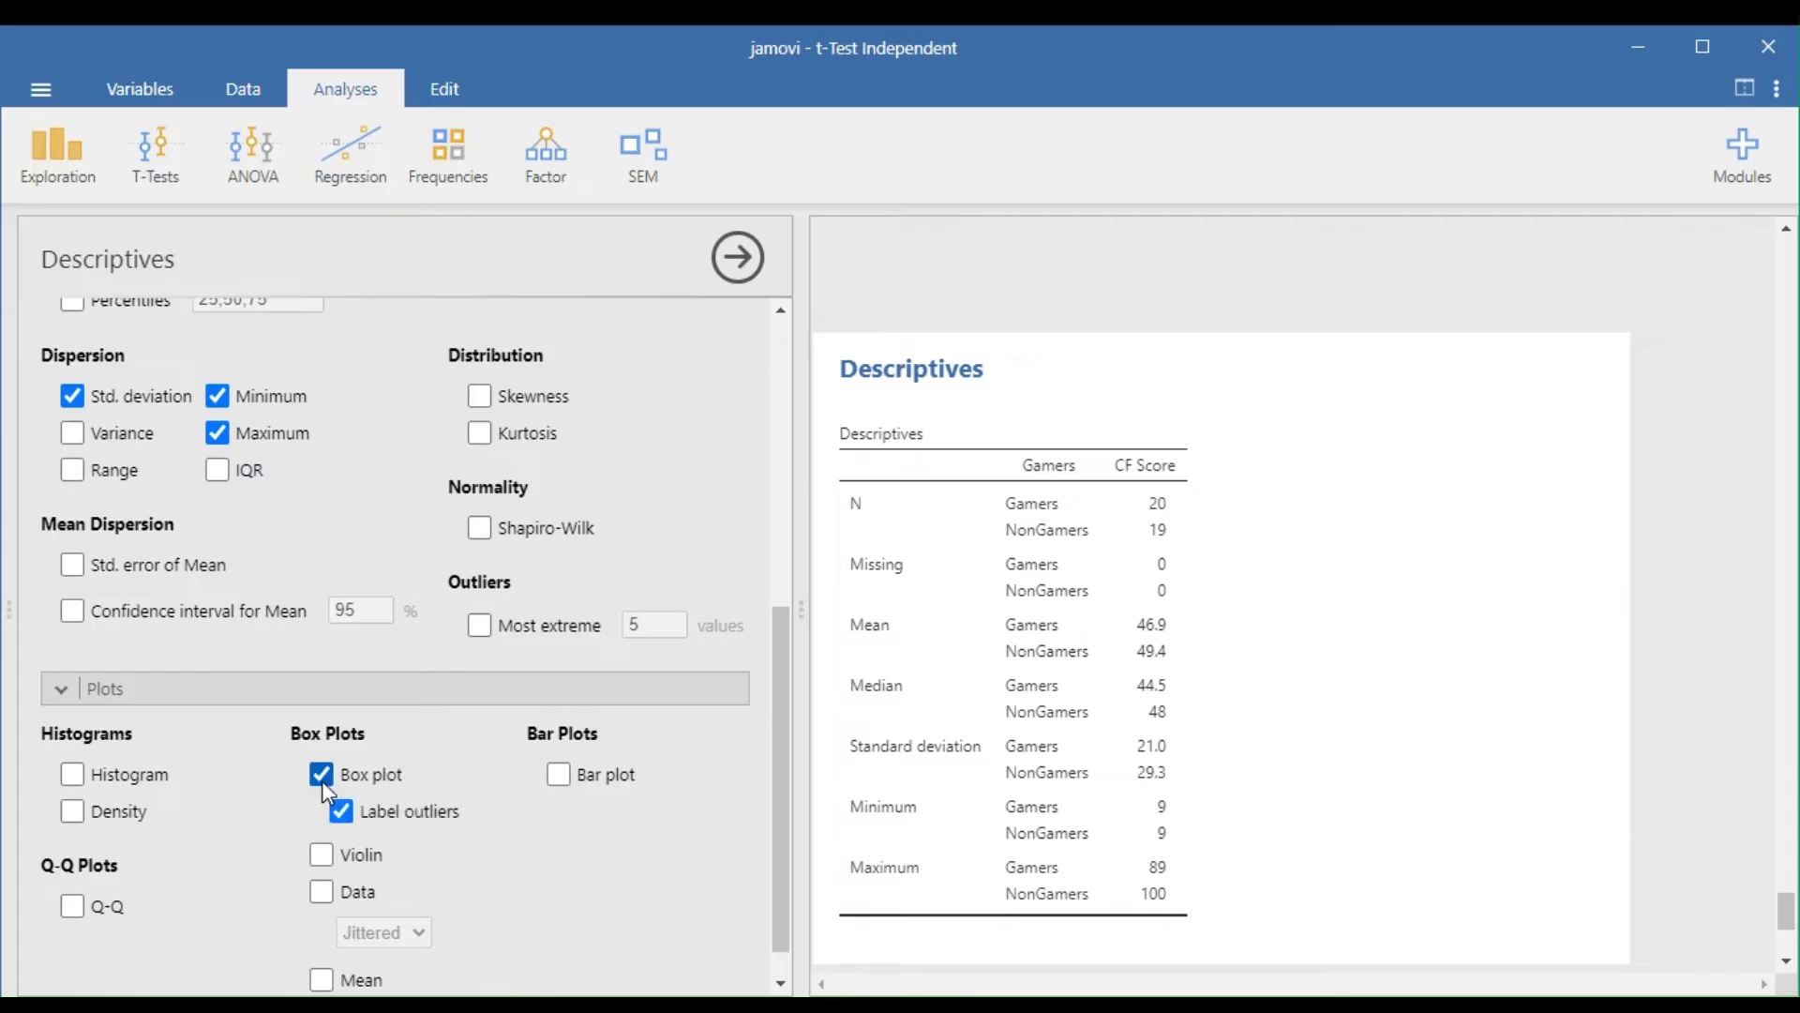
scroll(1278, 715, "down", 5)
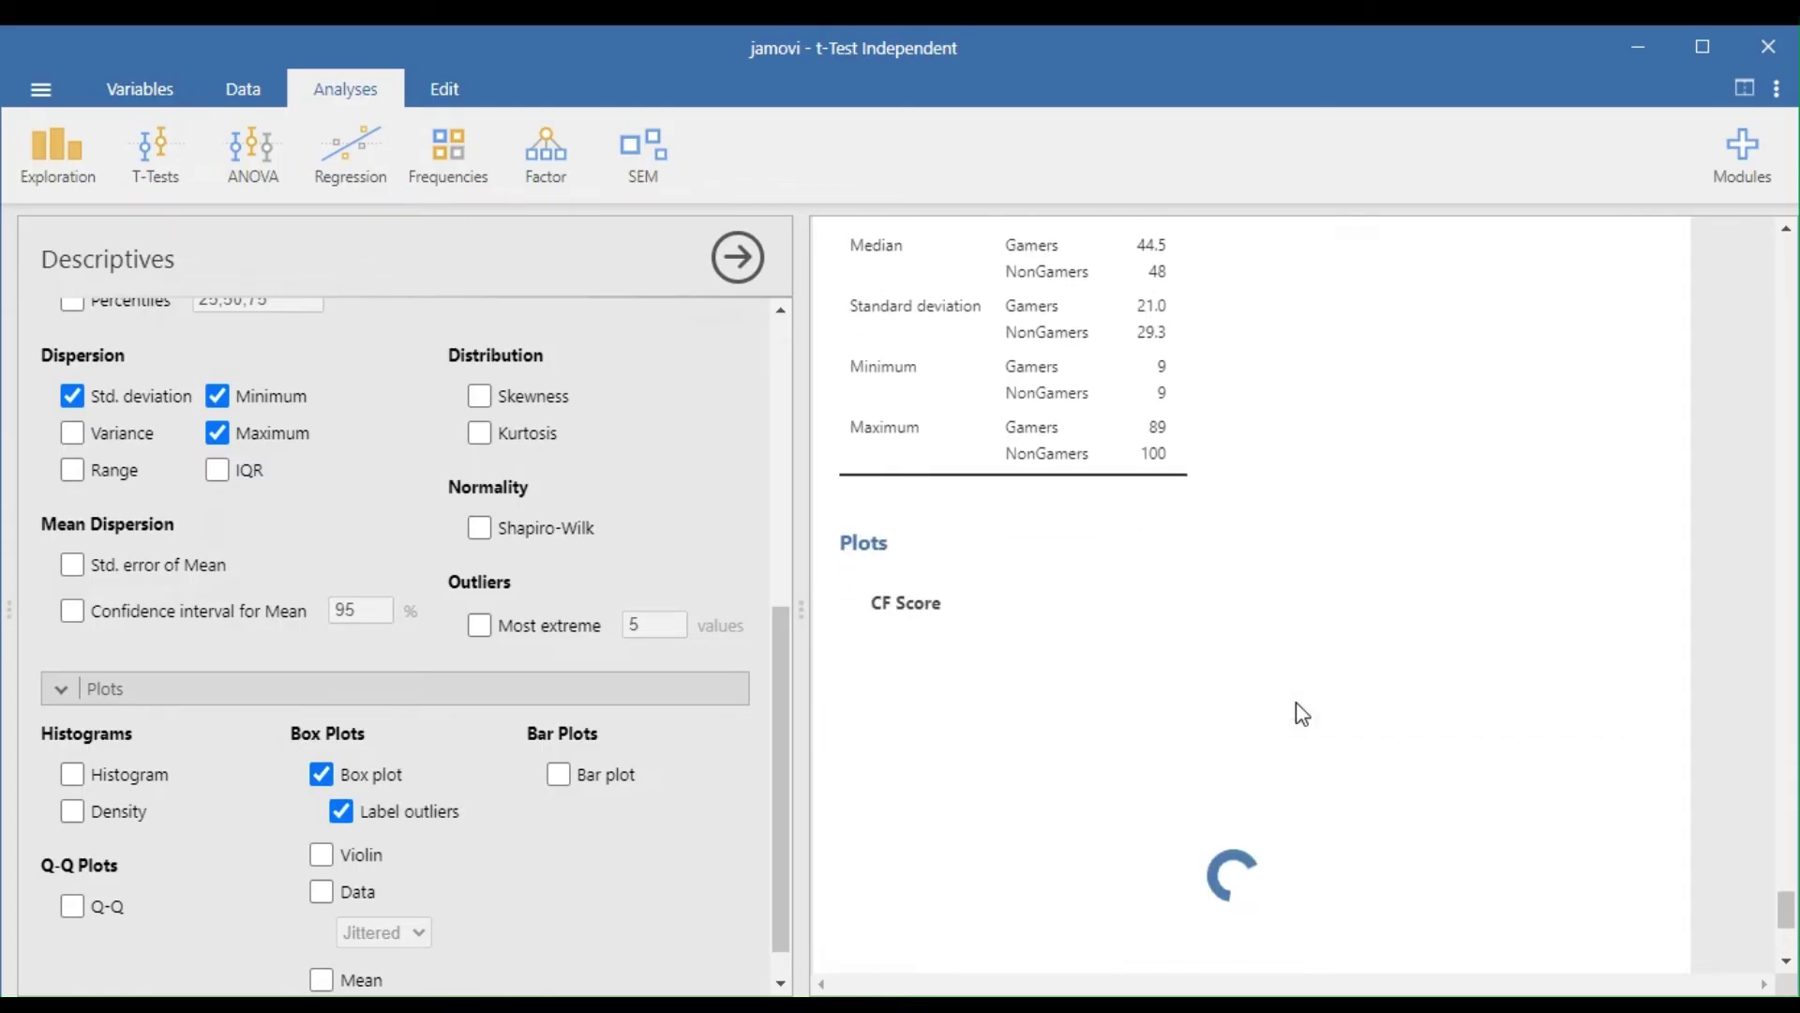
scroll(1295, 704, "down", 3)
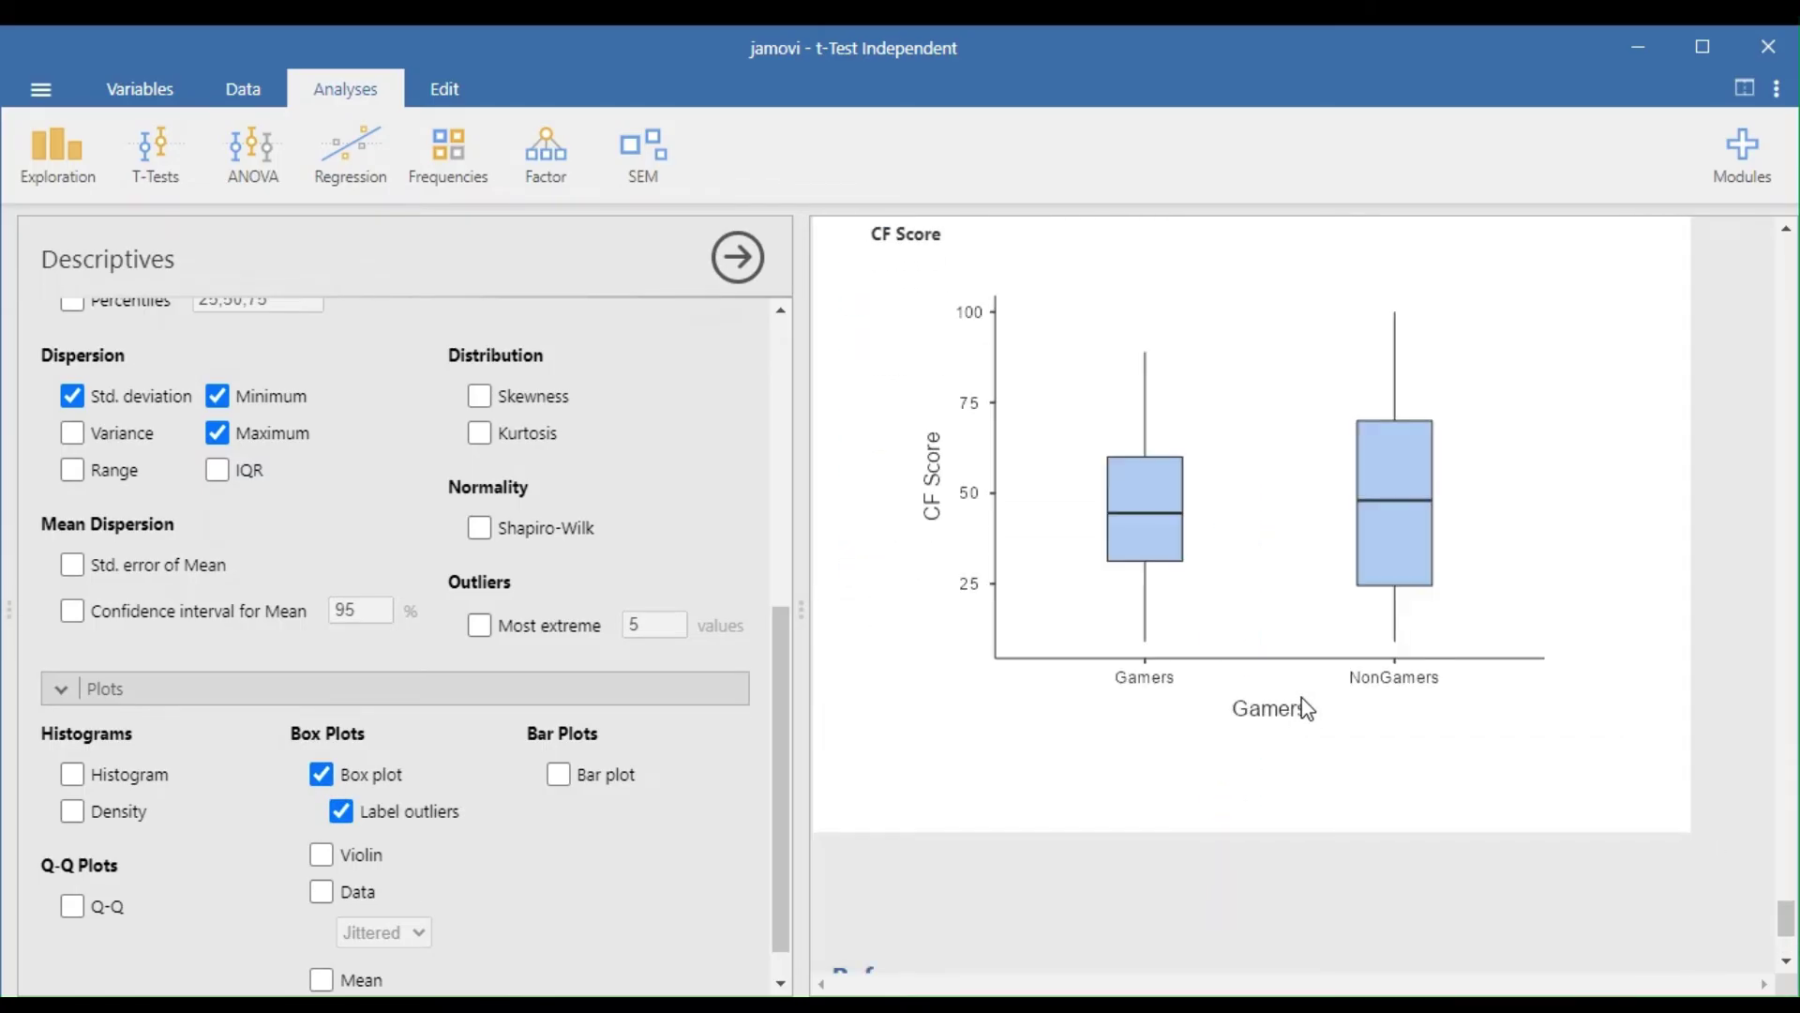
scroll(1306, 710, "up", 2)
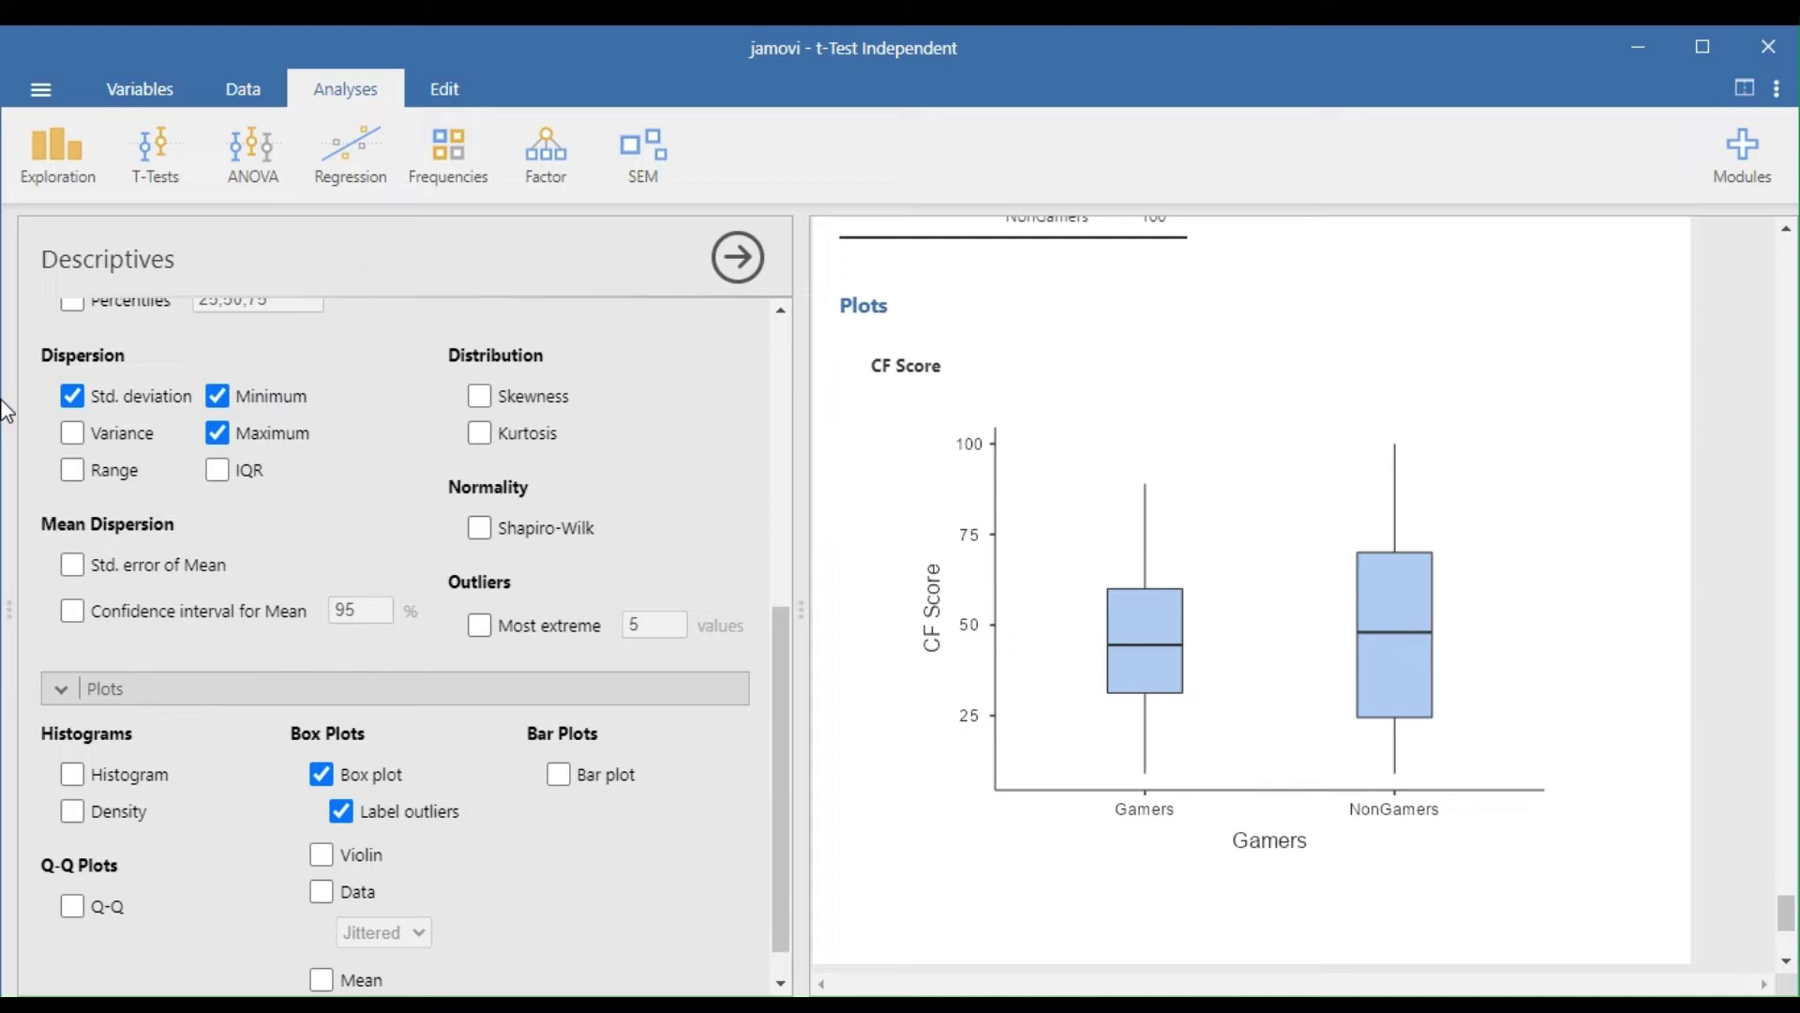
Enter 600 as the first CF Score in the data sheet to show an outlier
left_click_drag(13, 402, 435, 425)
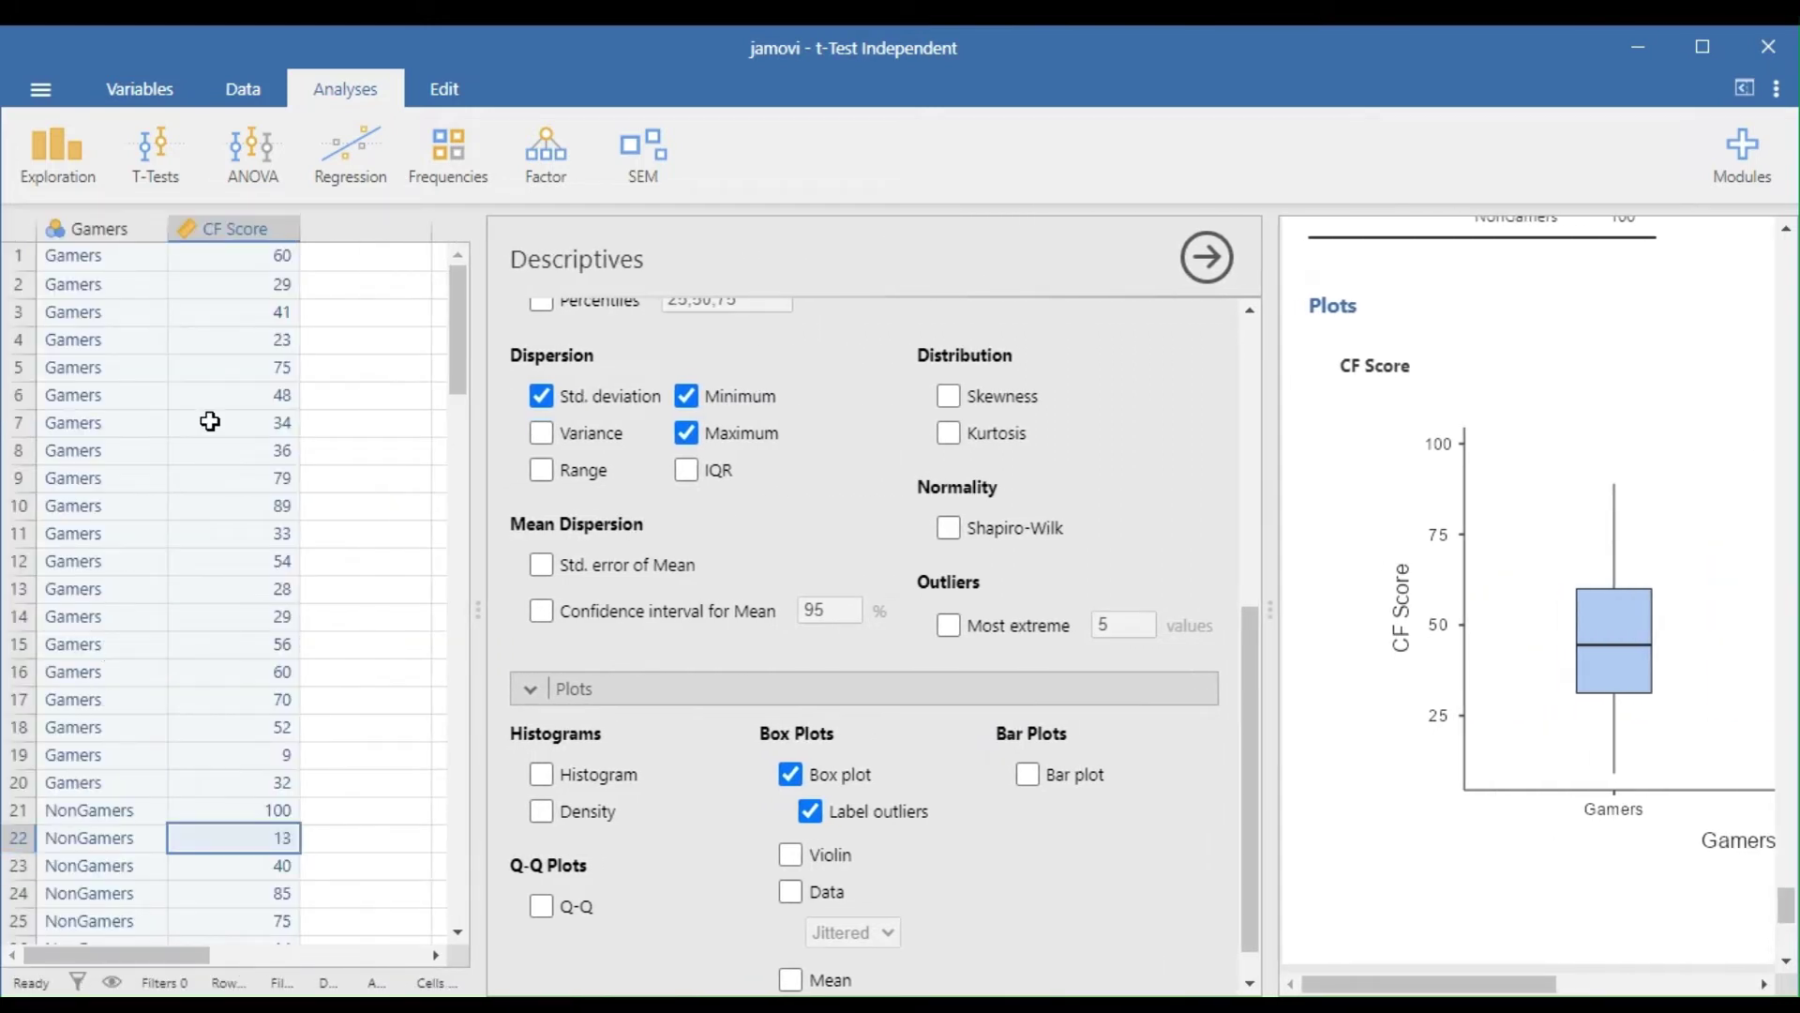
left_click(263, 258)
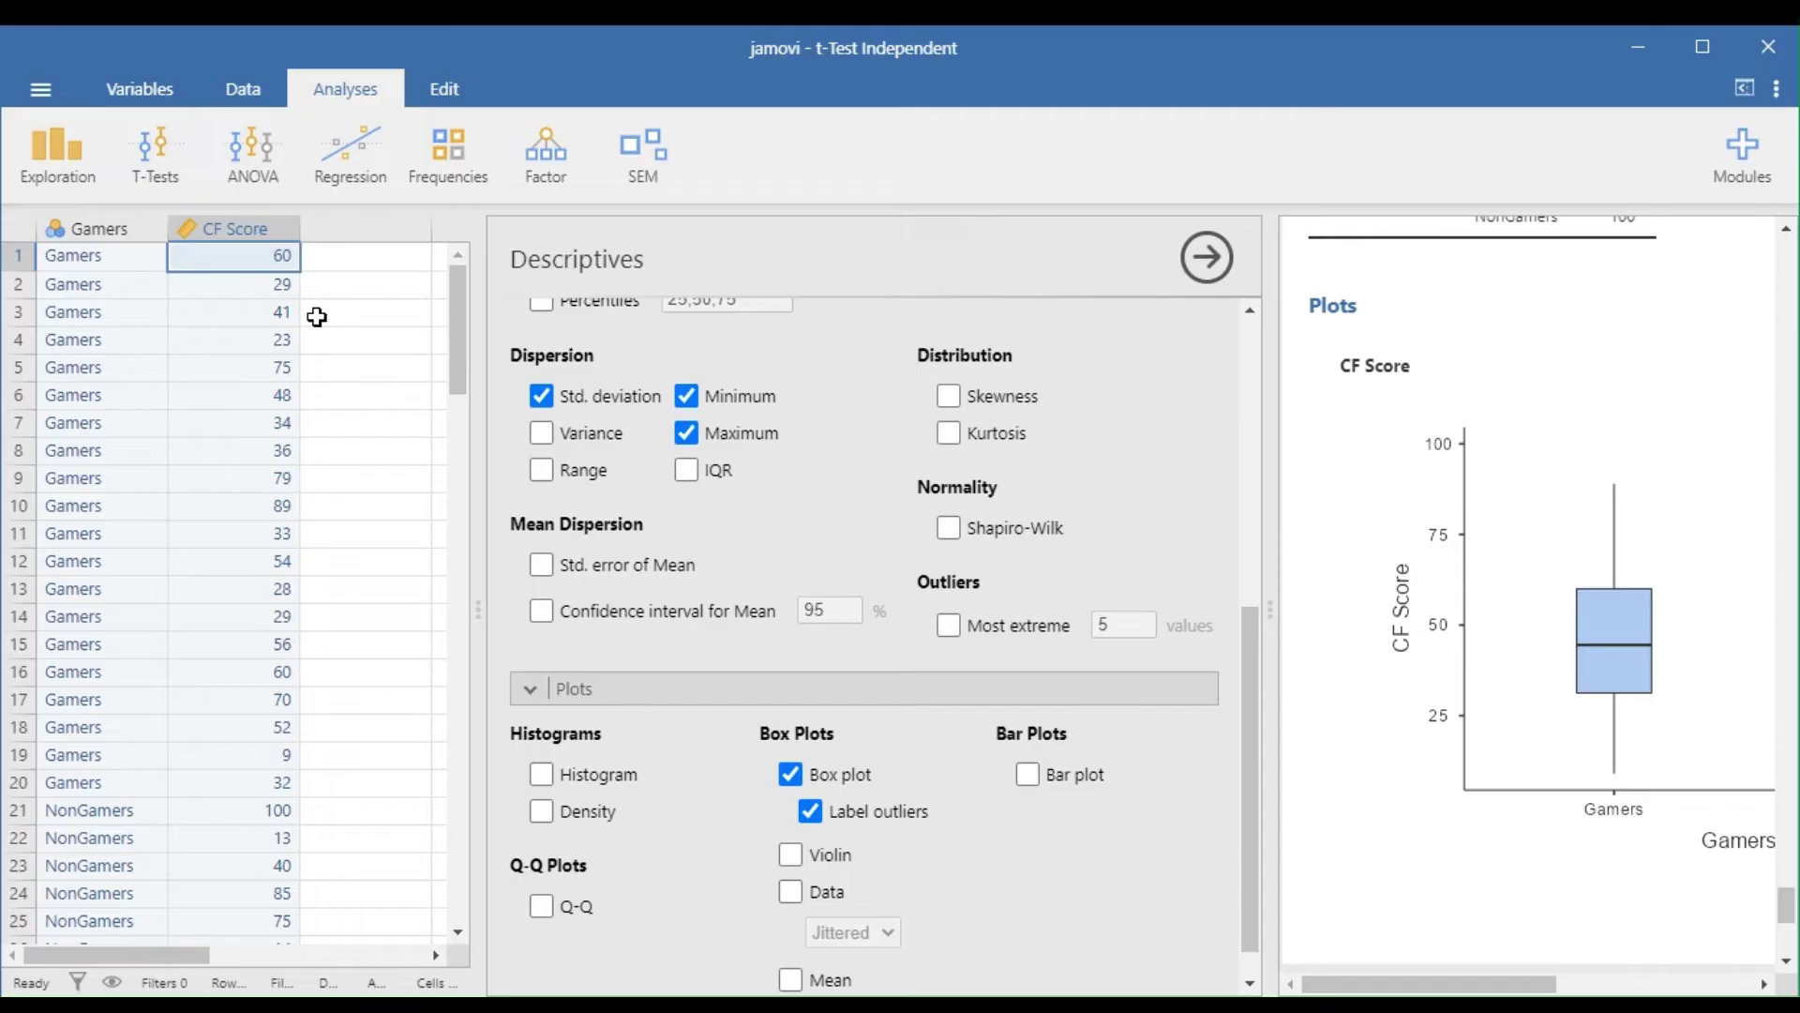
type("600")
left_click(374, 345)
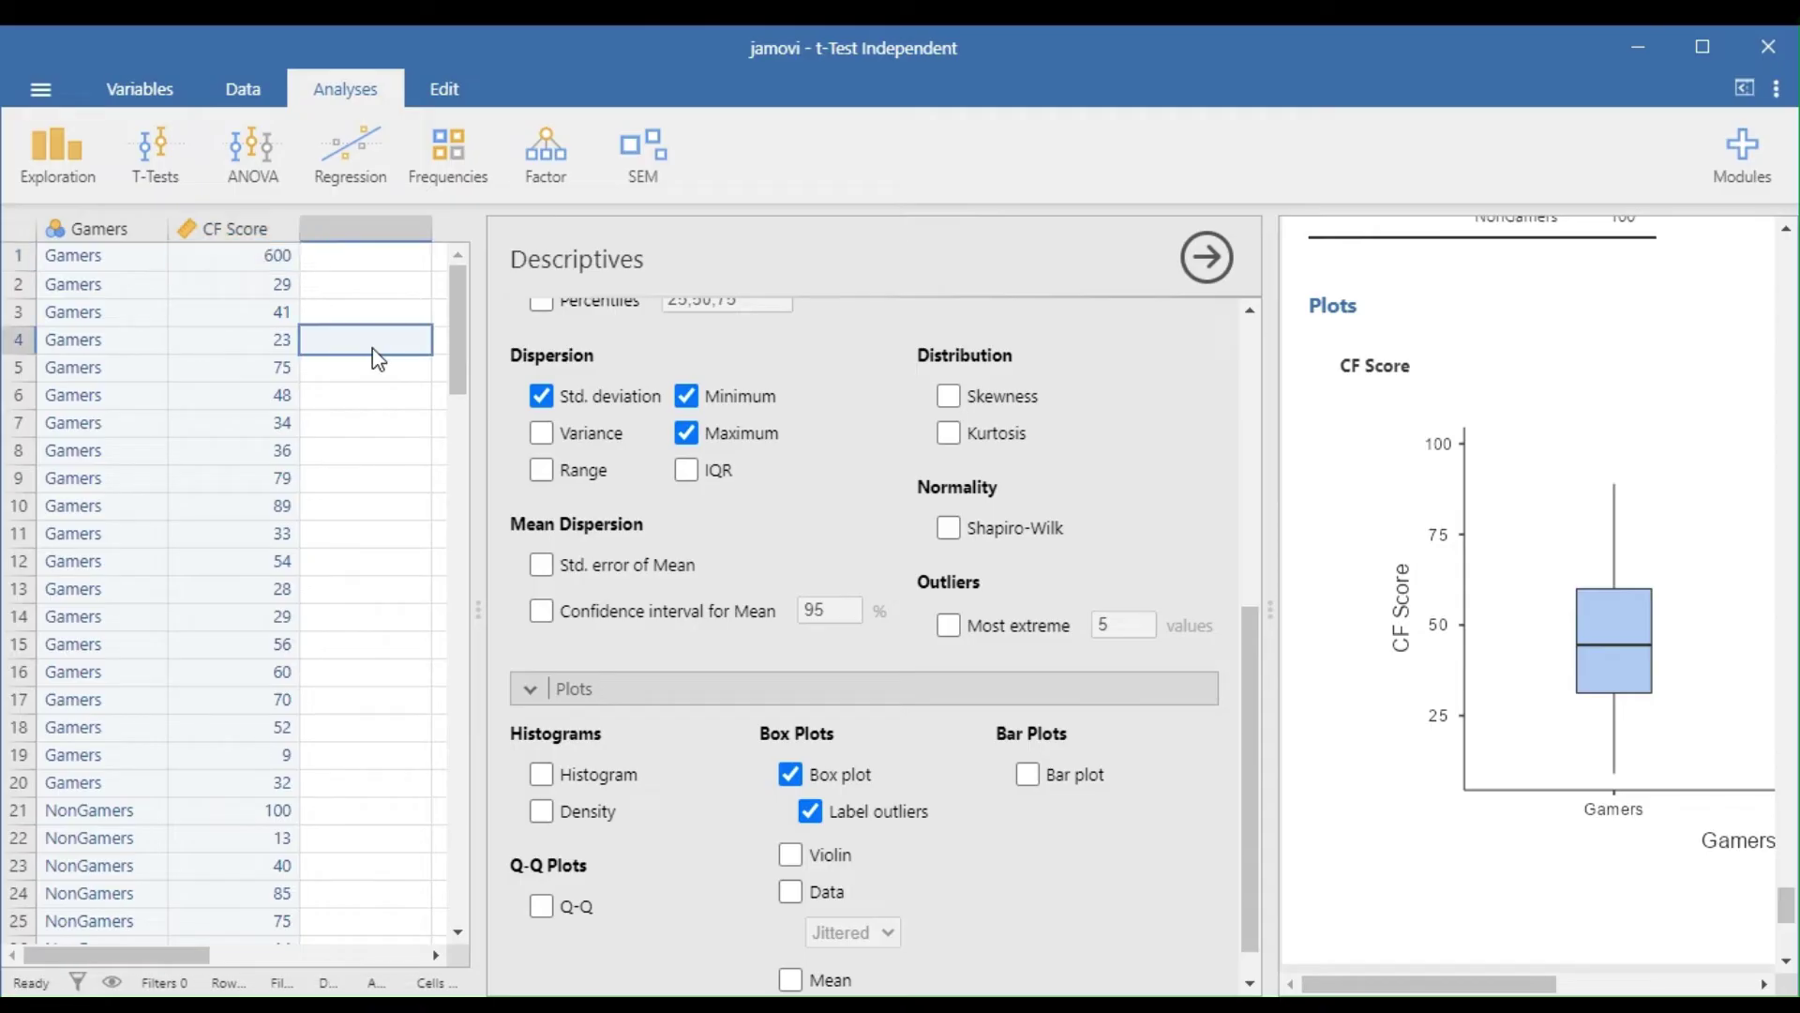
left_click_drag(1531, 987, 1605, 984)
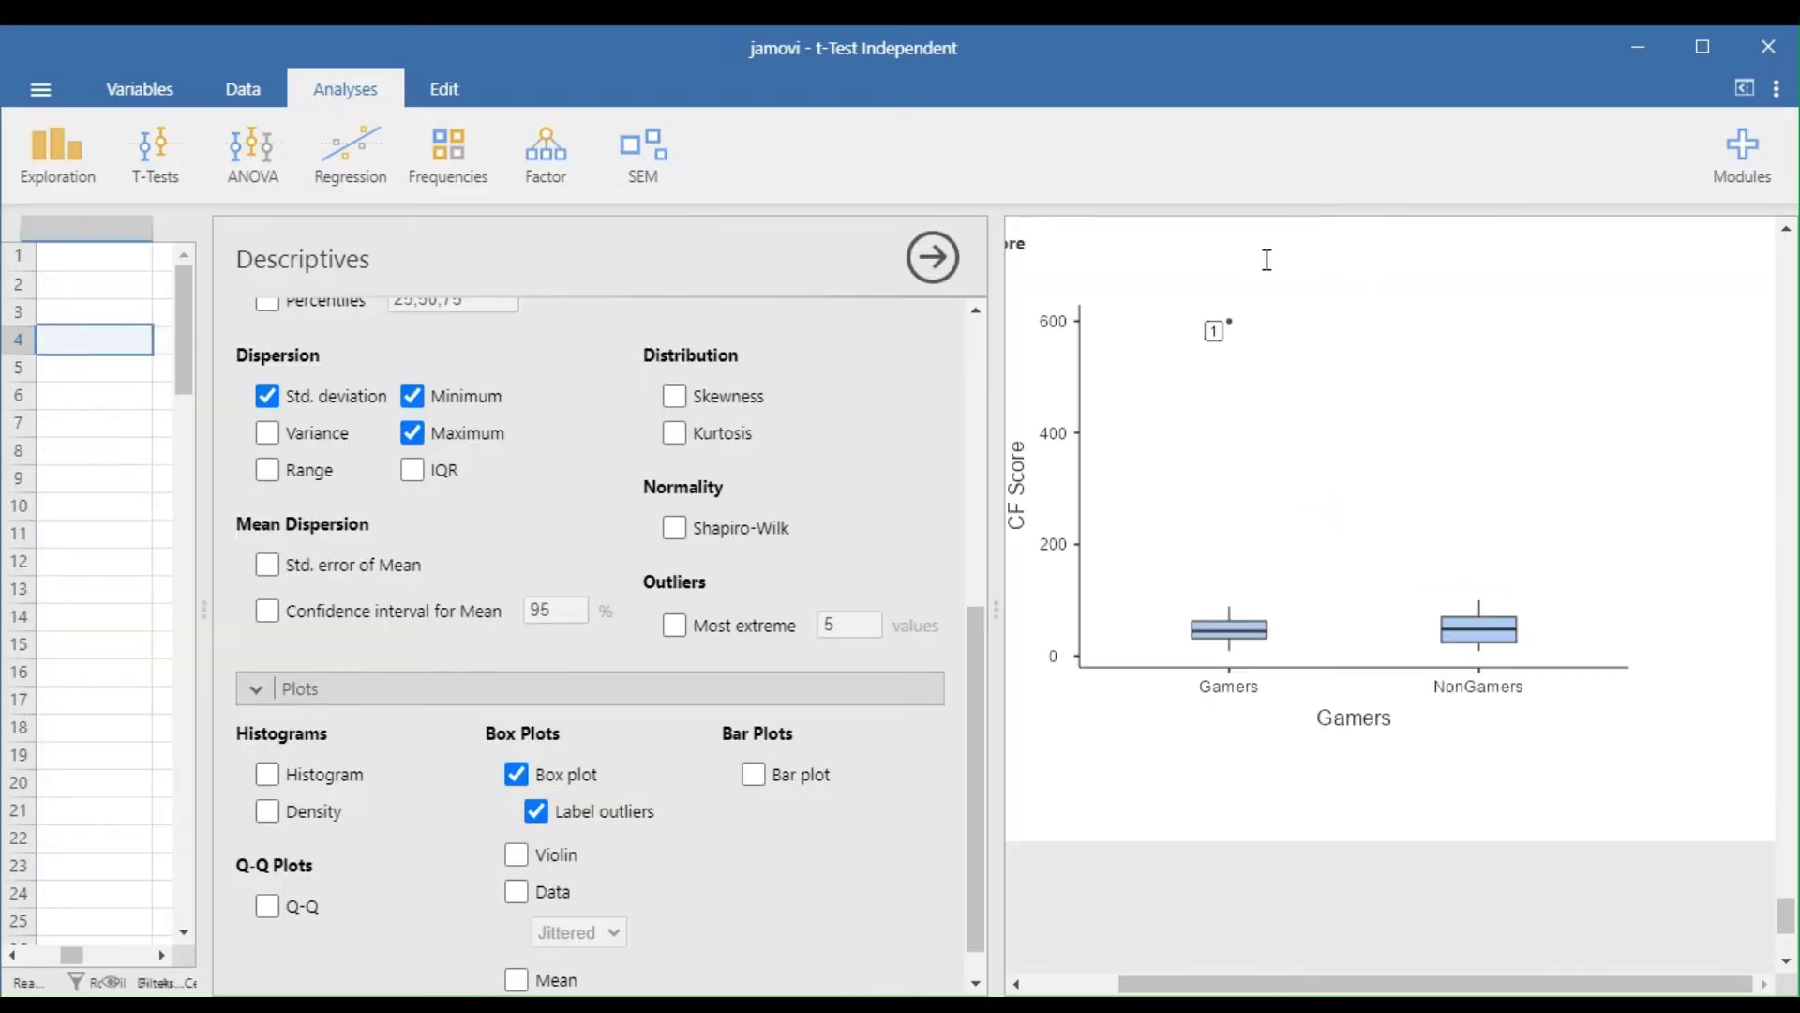
scroll(1338, 498, "up", 1)
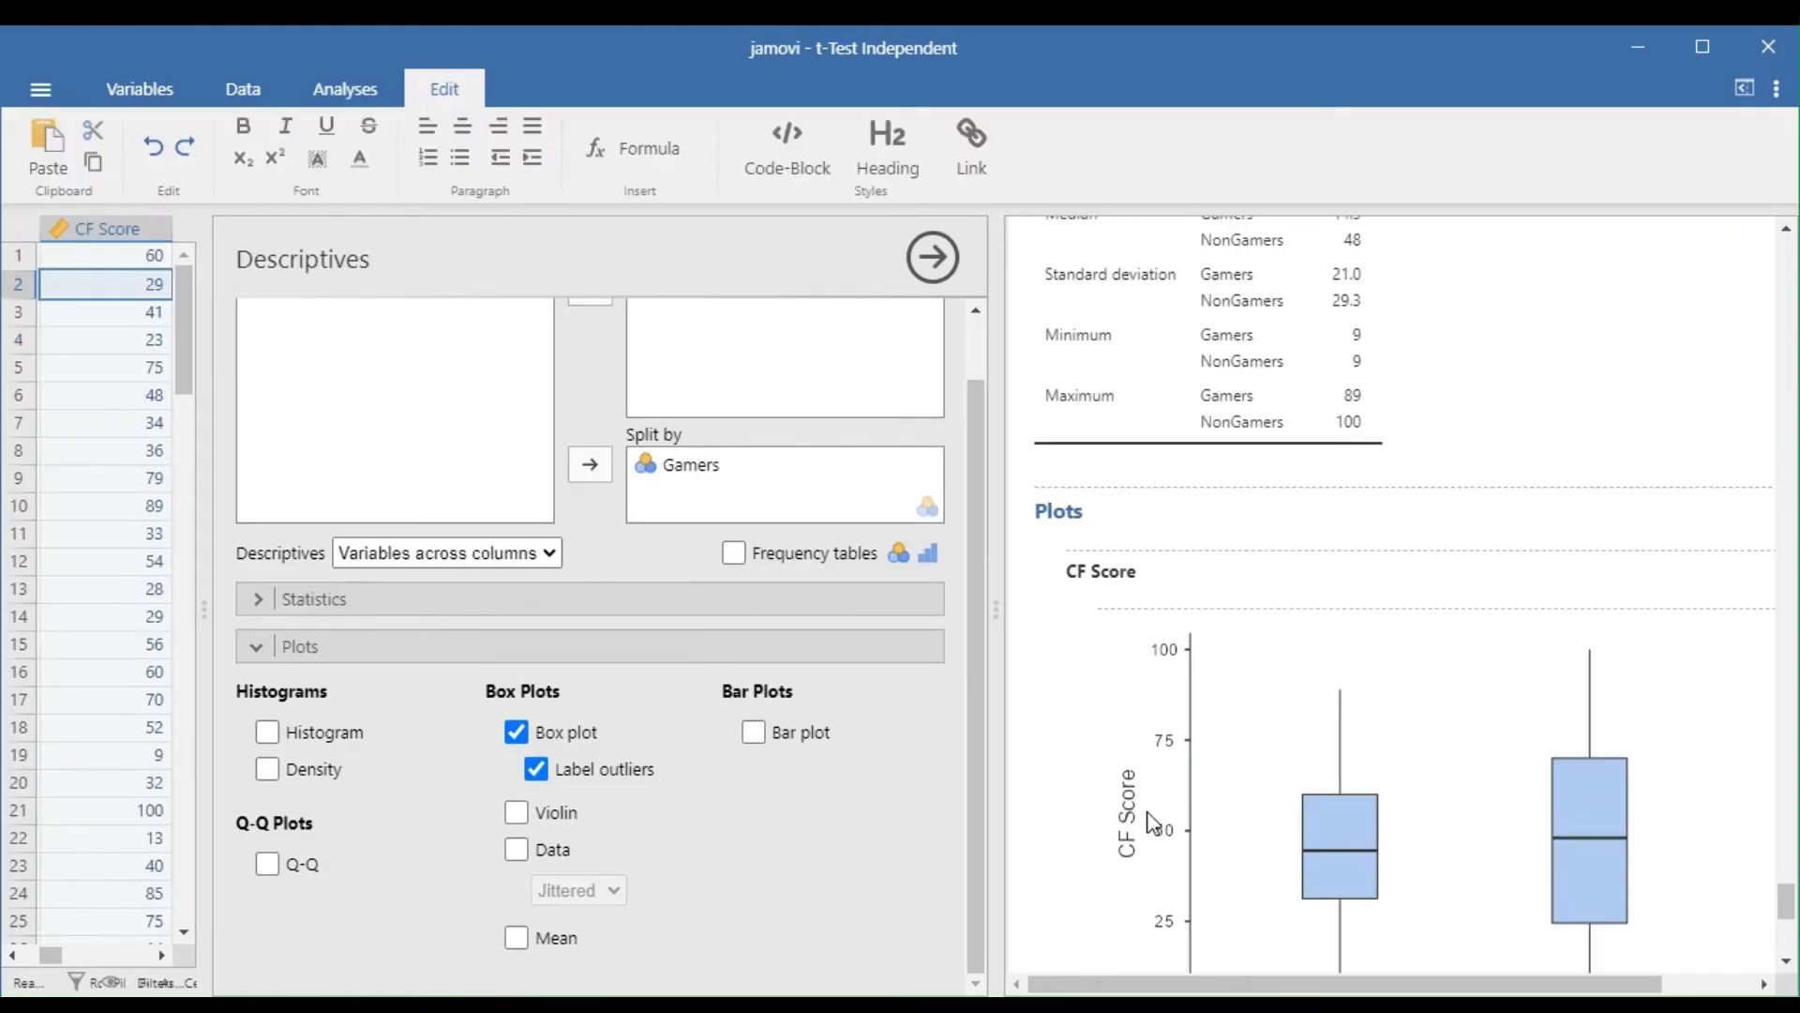
Tick Shapiro-Wilk under Normality to report W and p per Gamers group
left_click(259, 656)
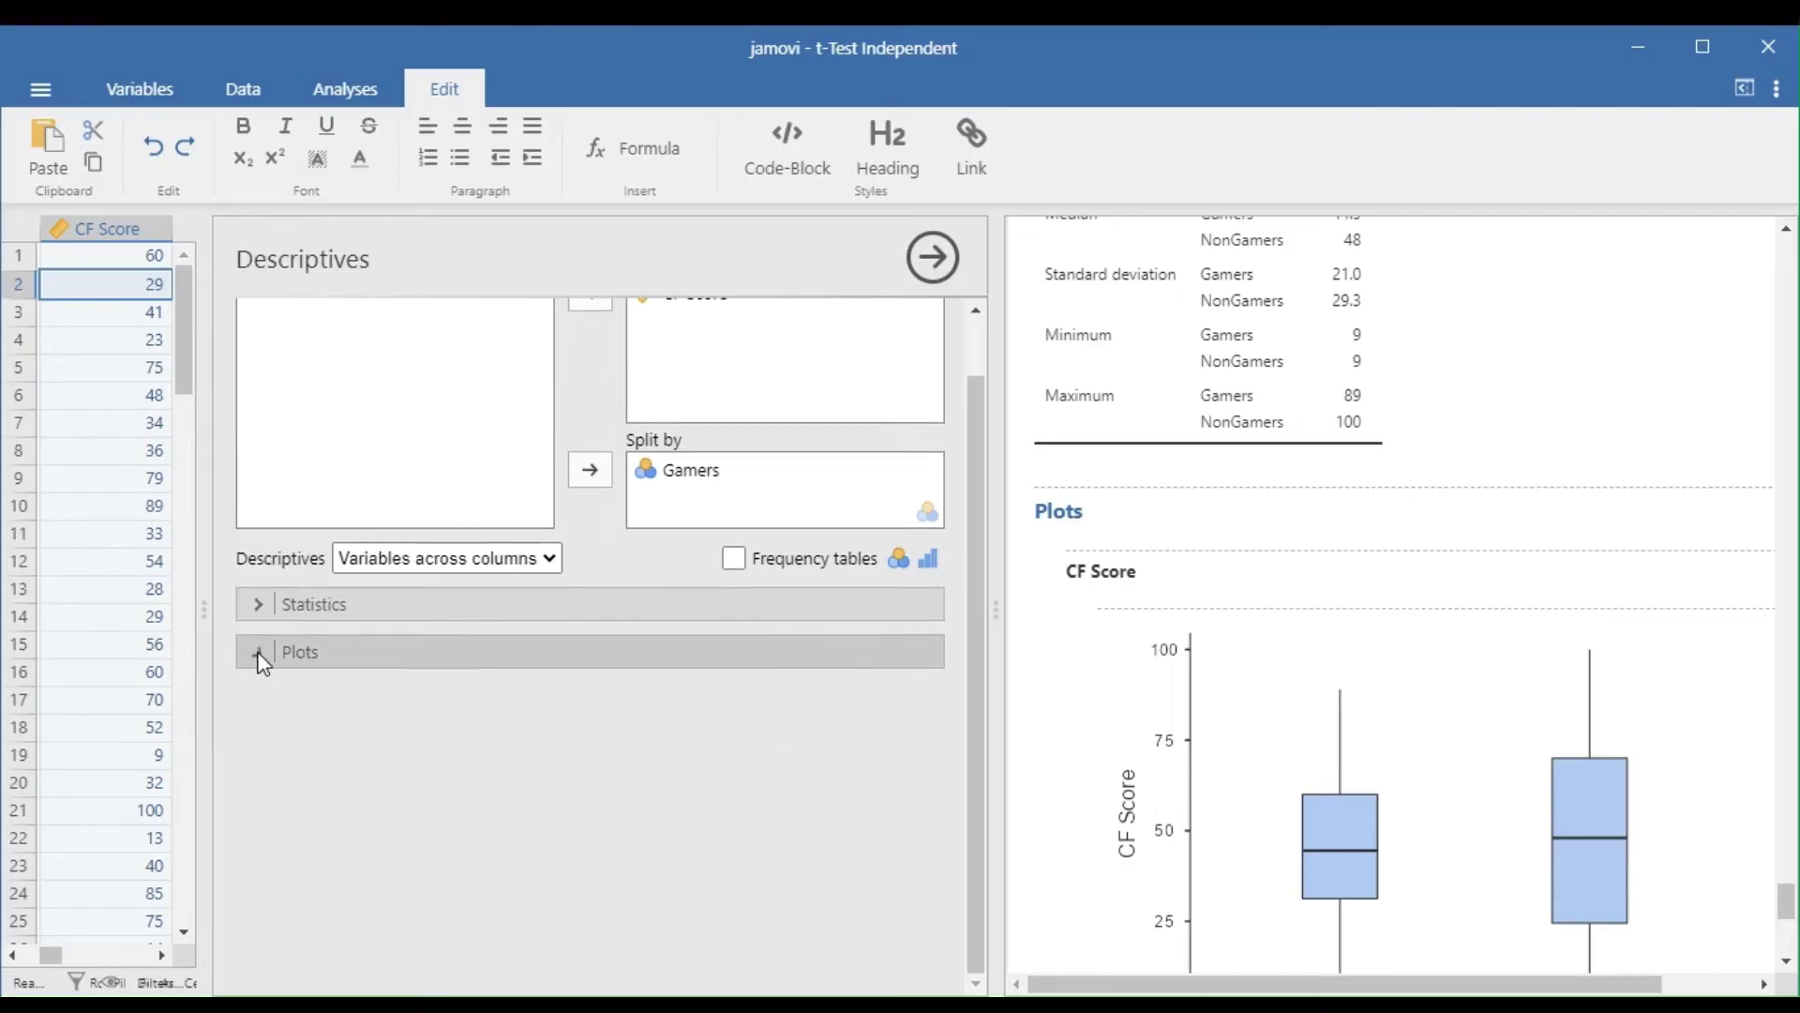
left_click(255, 664)
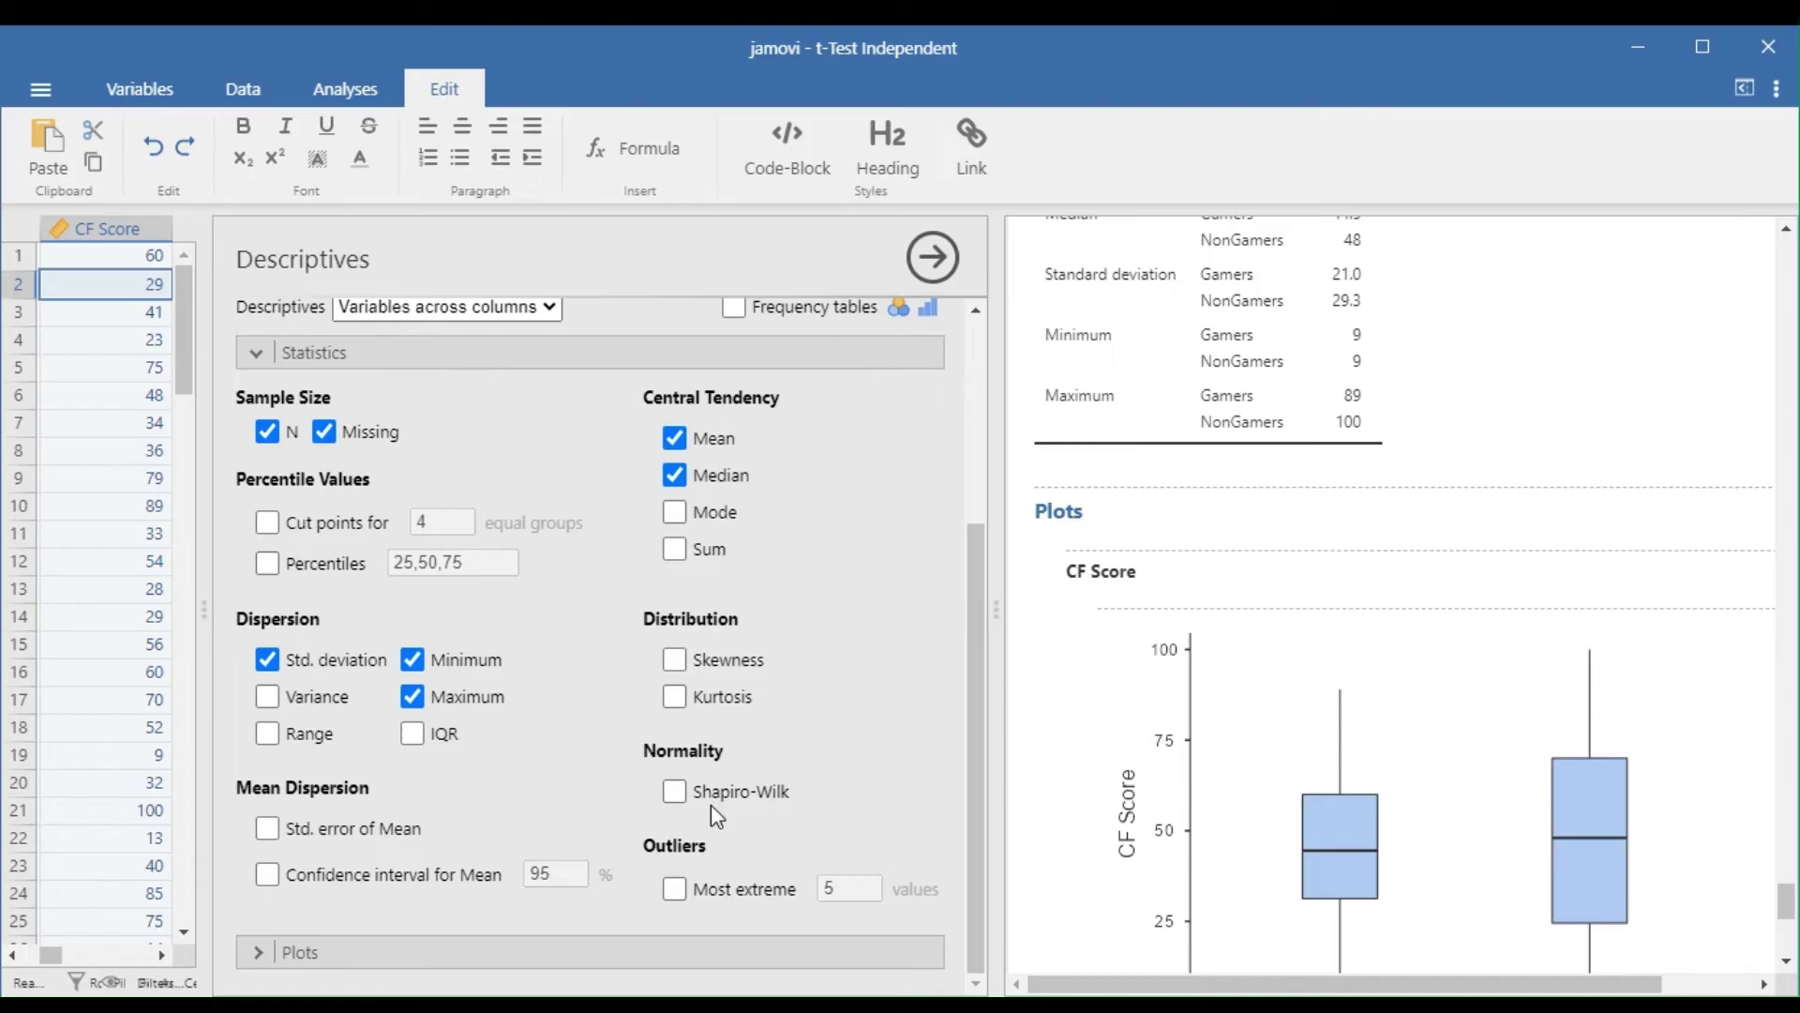
left_click(672, 797)
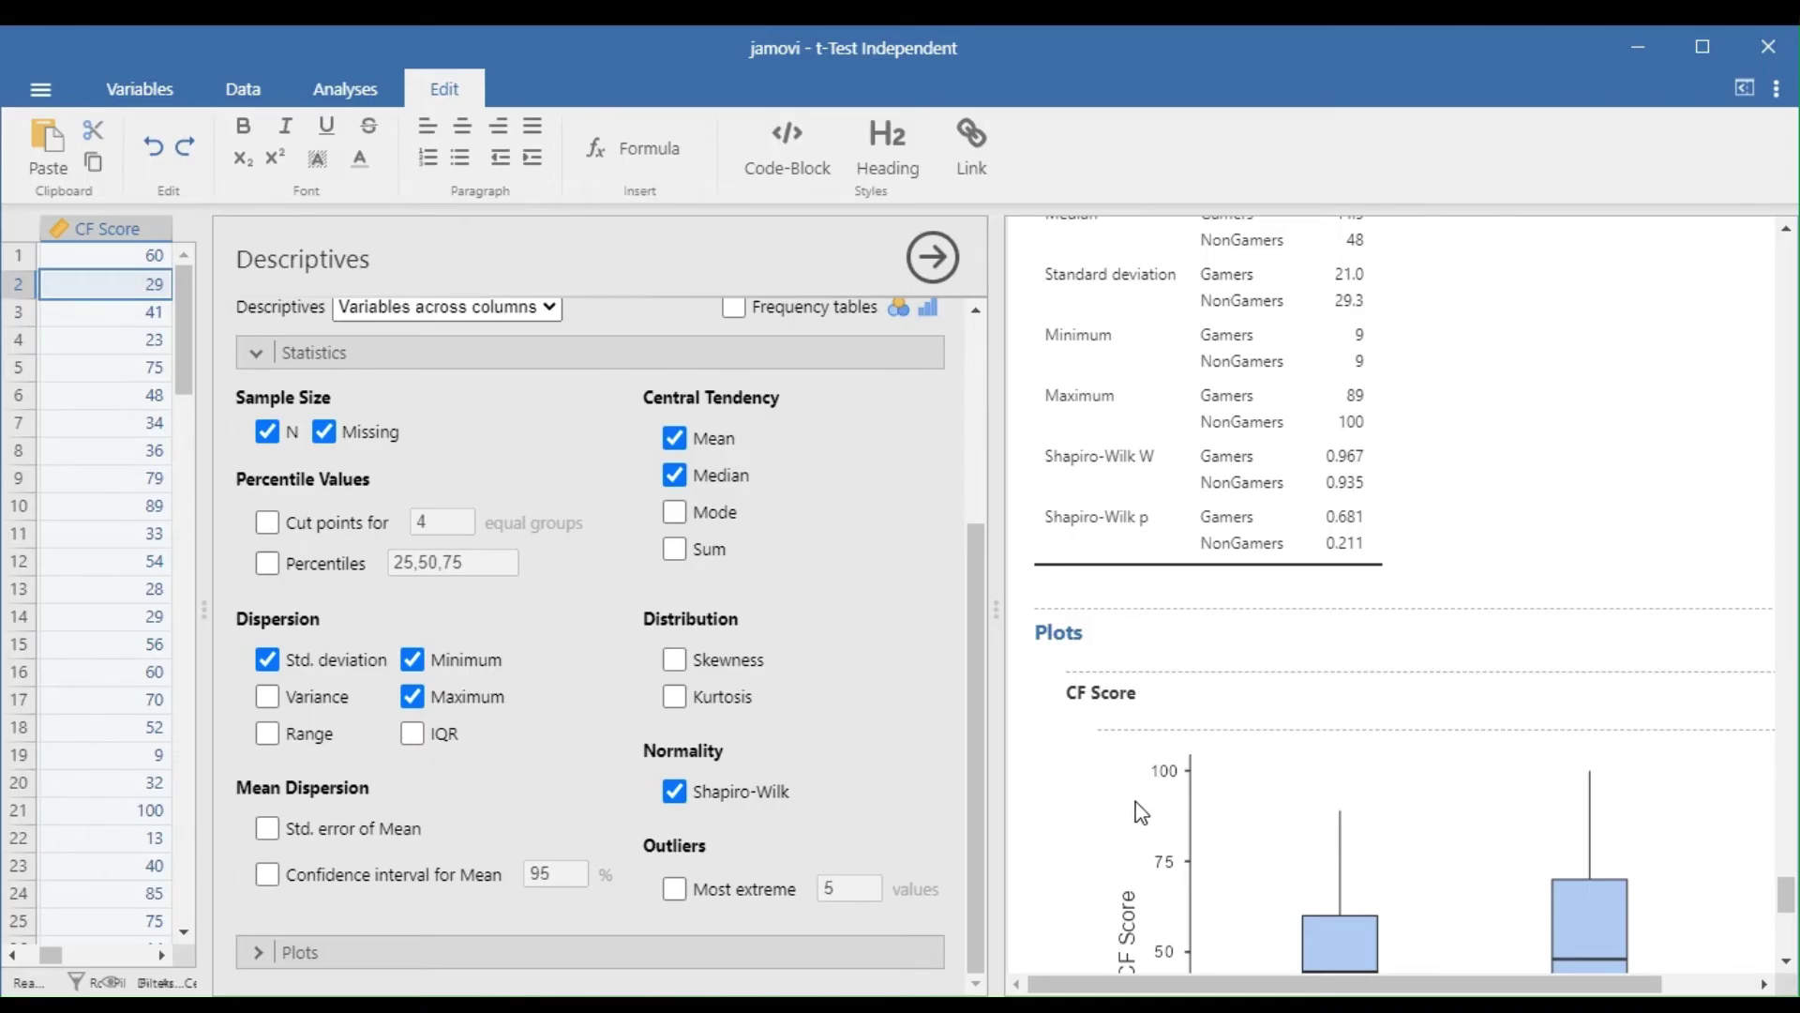
key("alt")
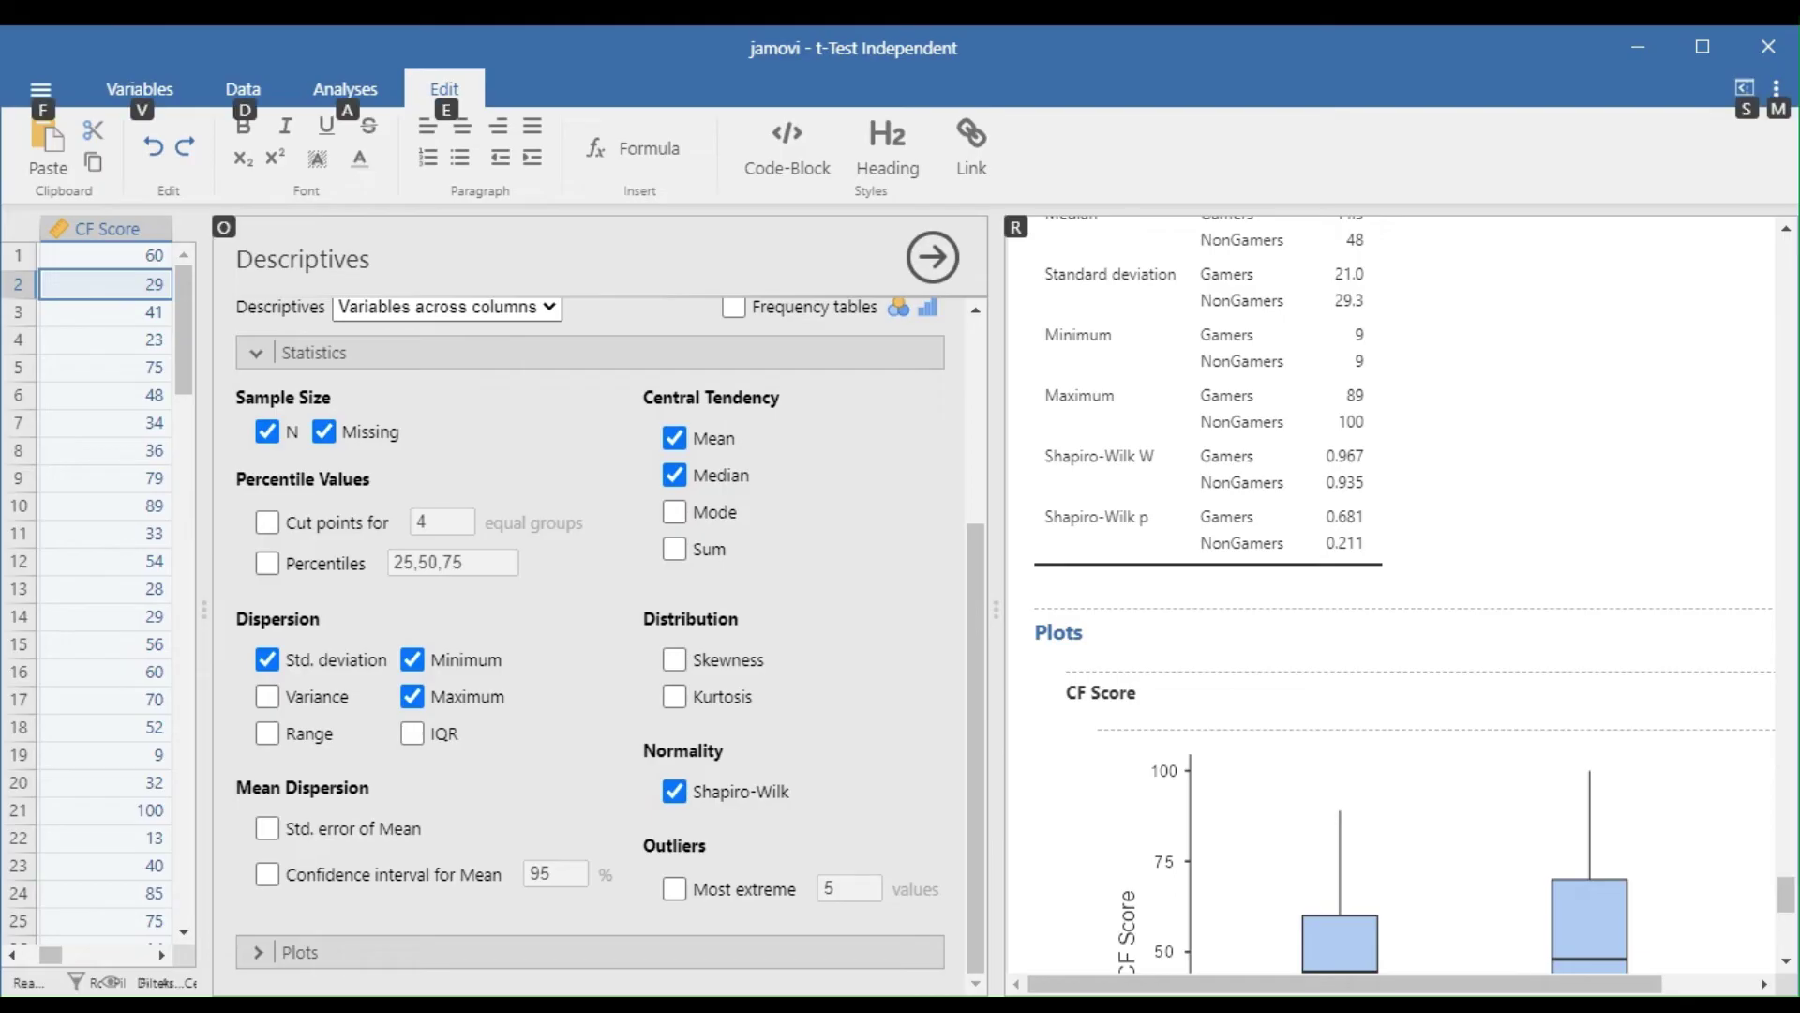
key("alt")
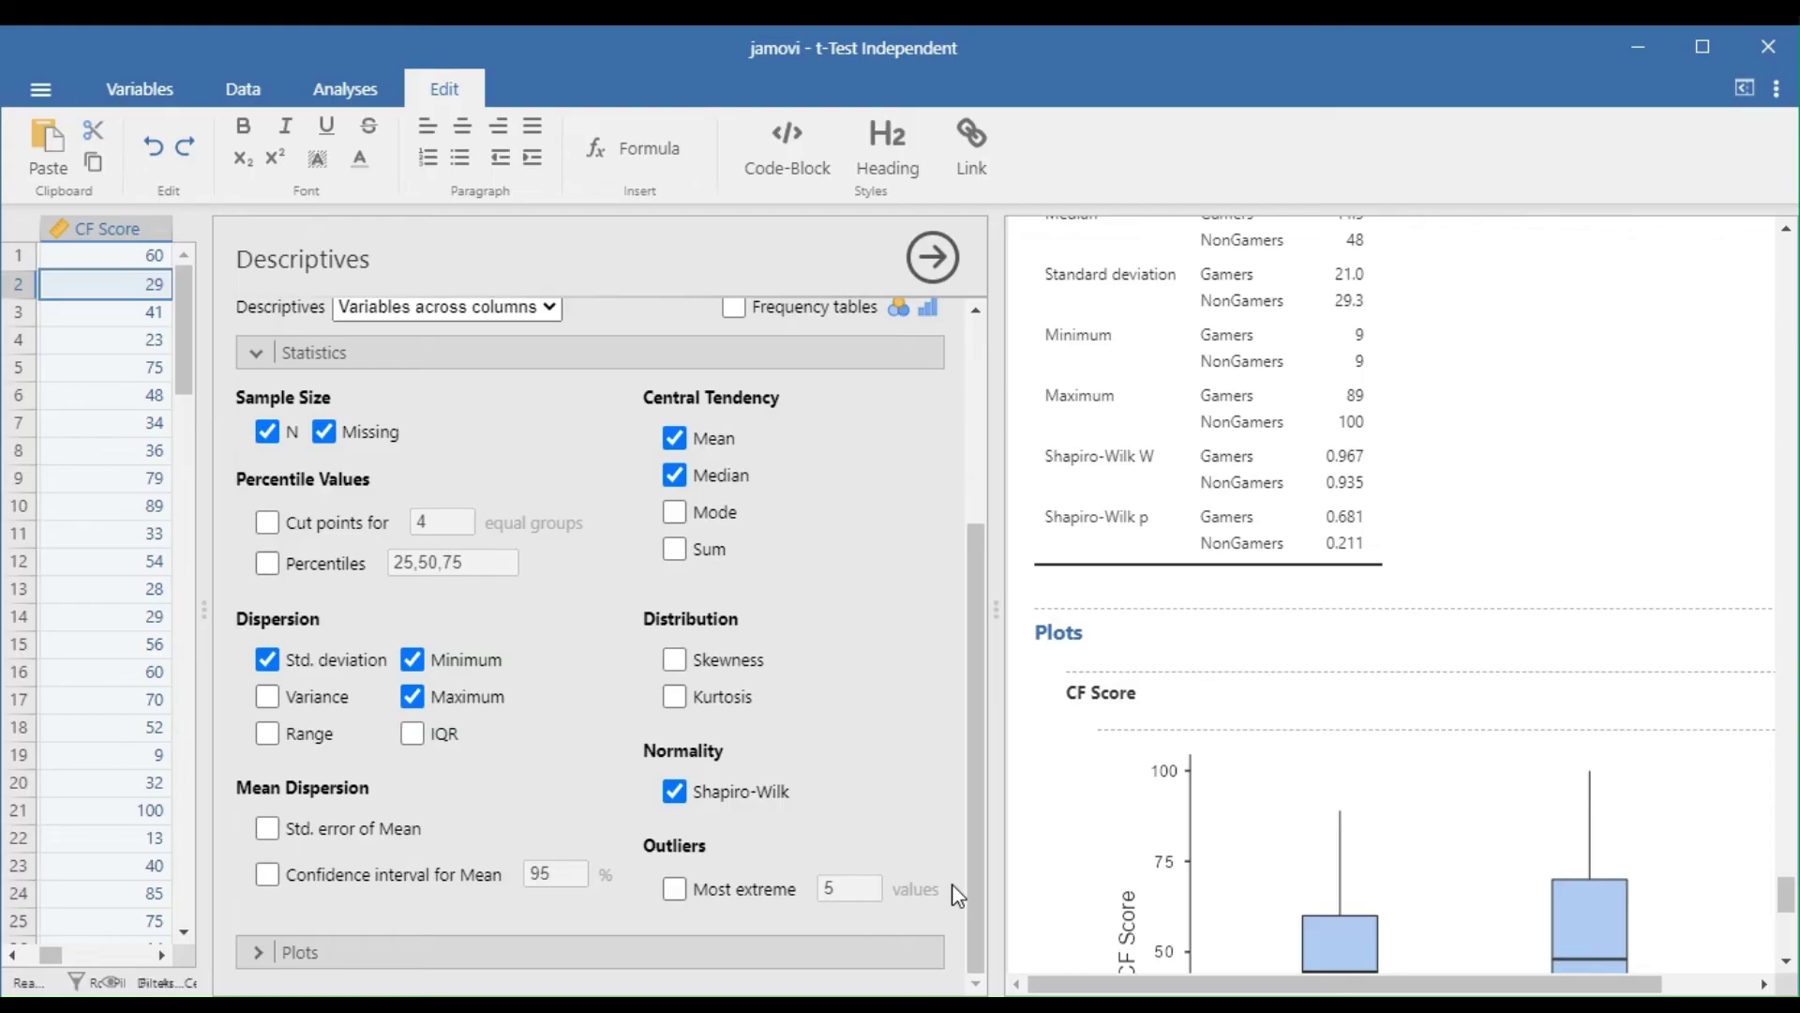
scroll(841, 667, "up", 3)
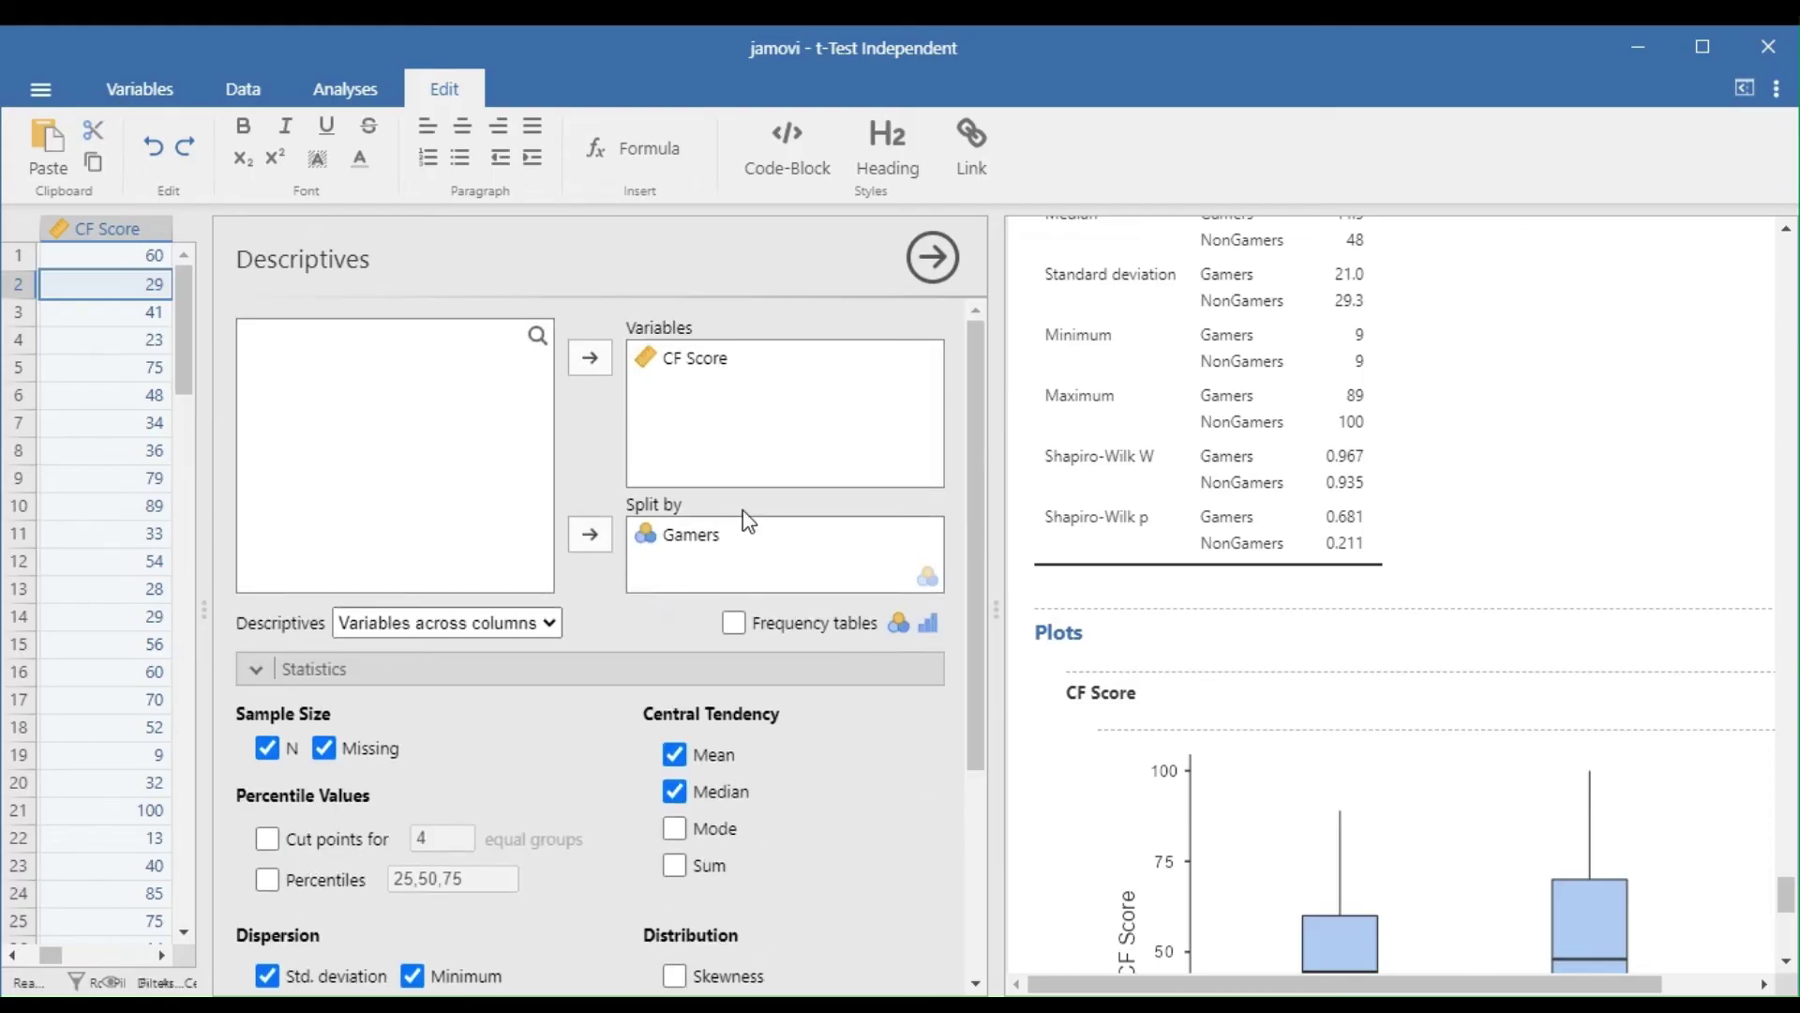
Run an Independent Samples T-Test with CF Score as dependent and Gamers as grouping variable
left_click(389, 99)
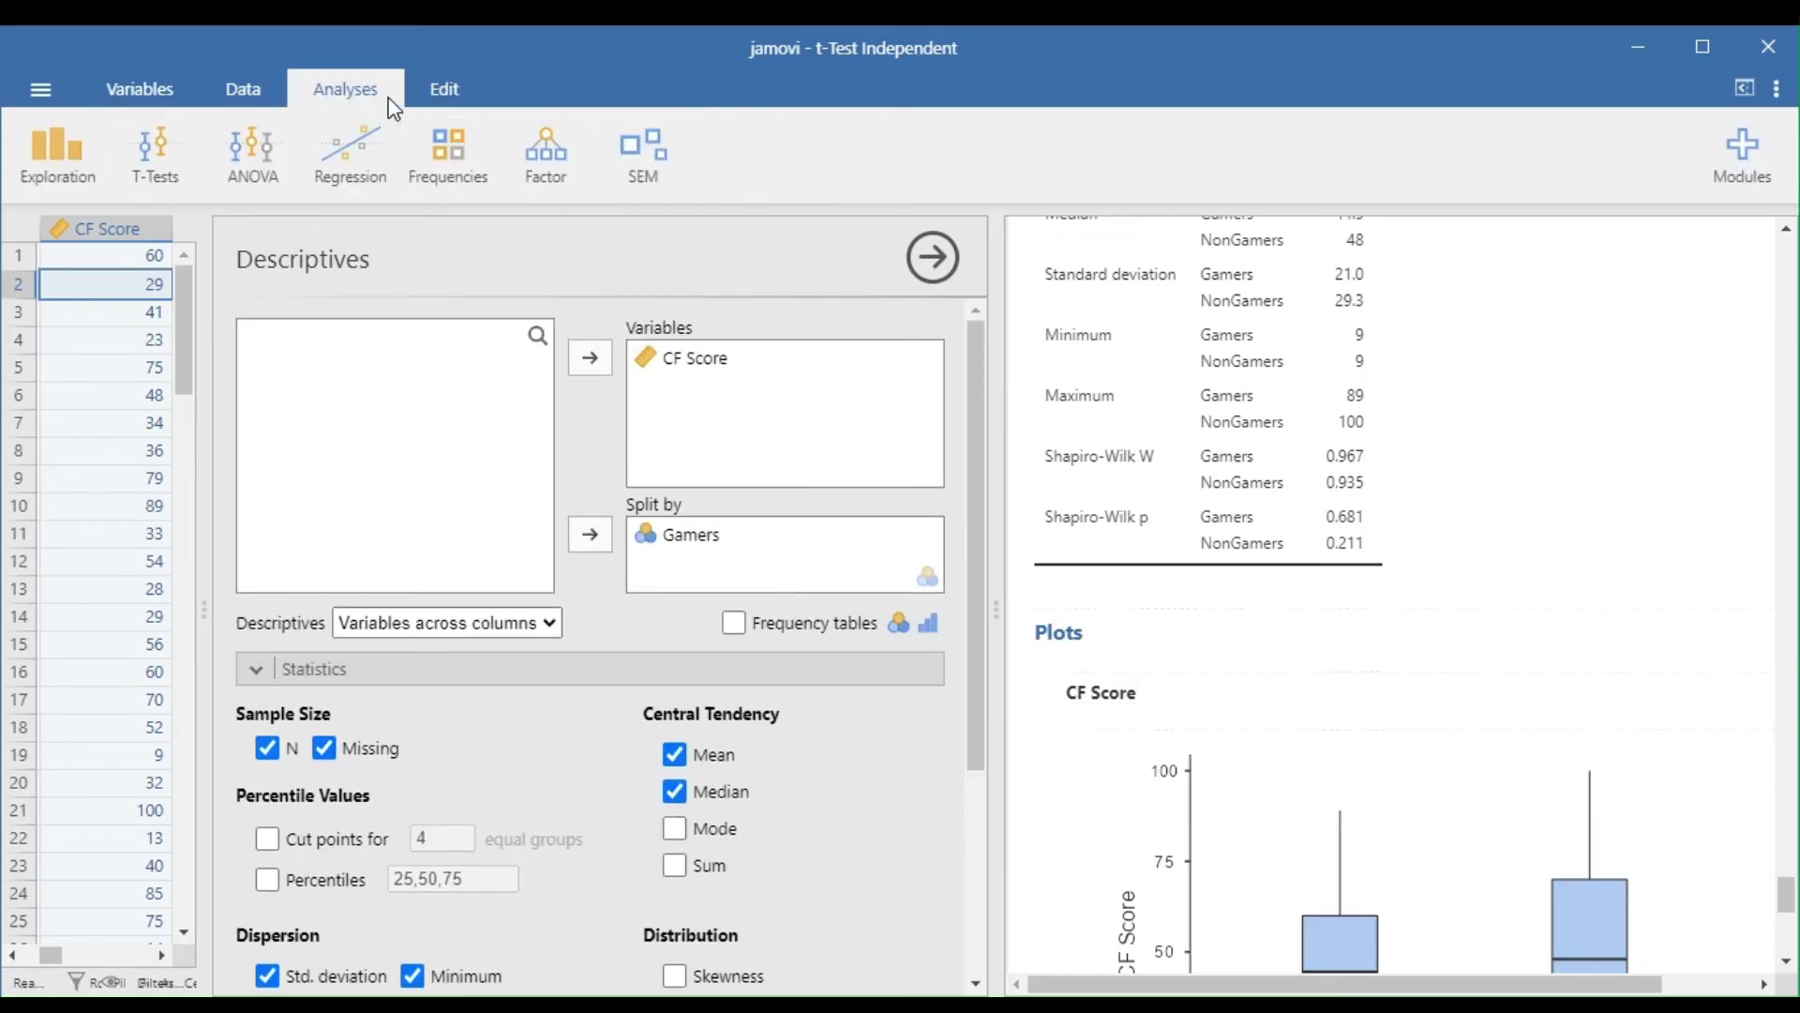
left_click(155, 150)
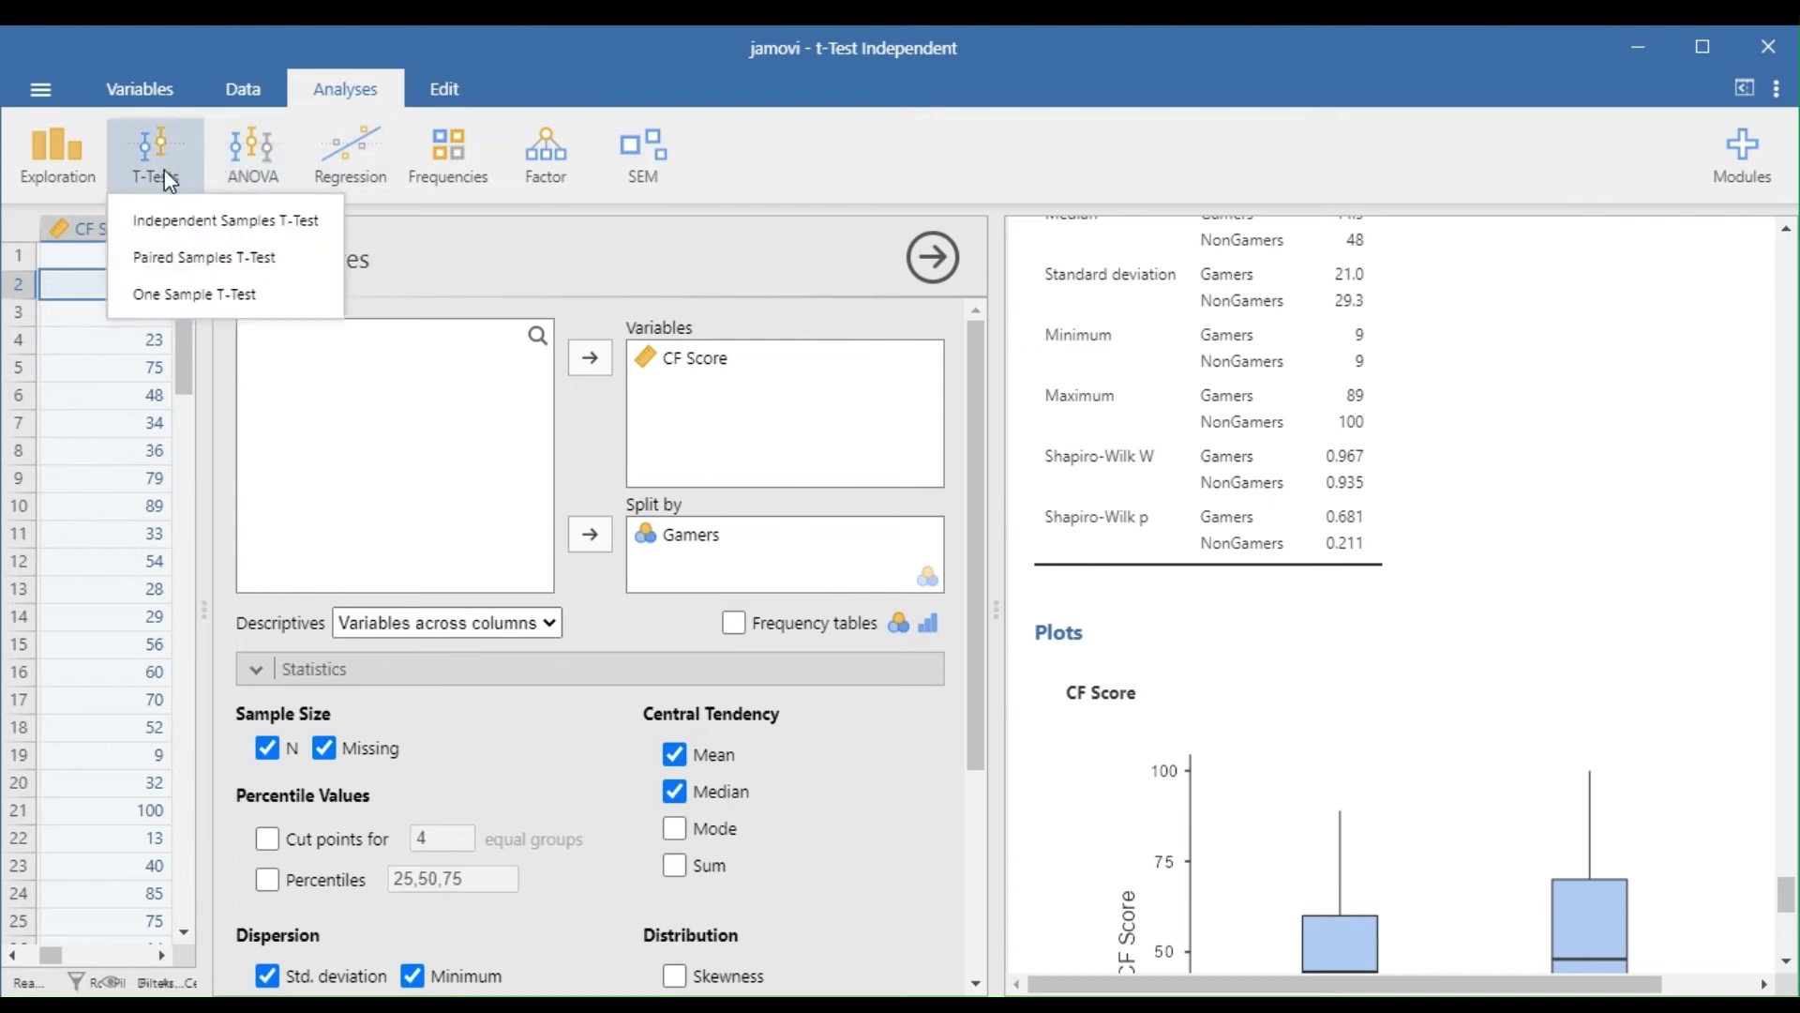
left_click(186, 220)
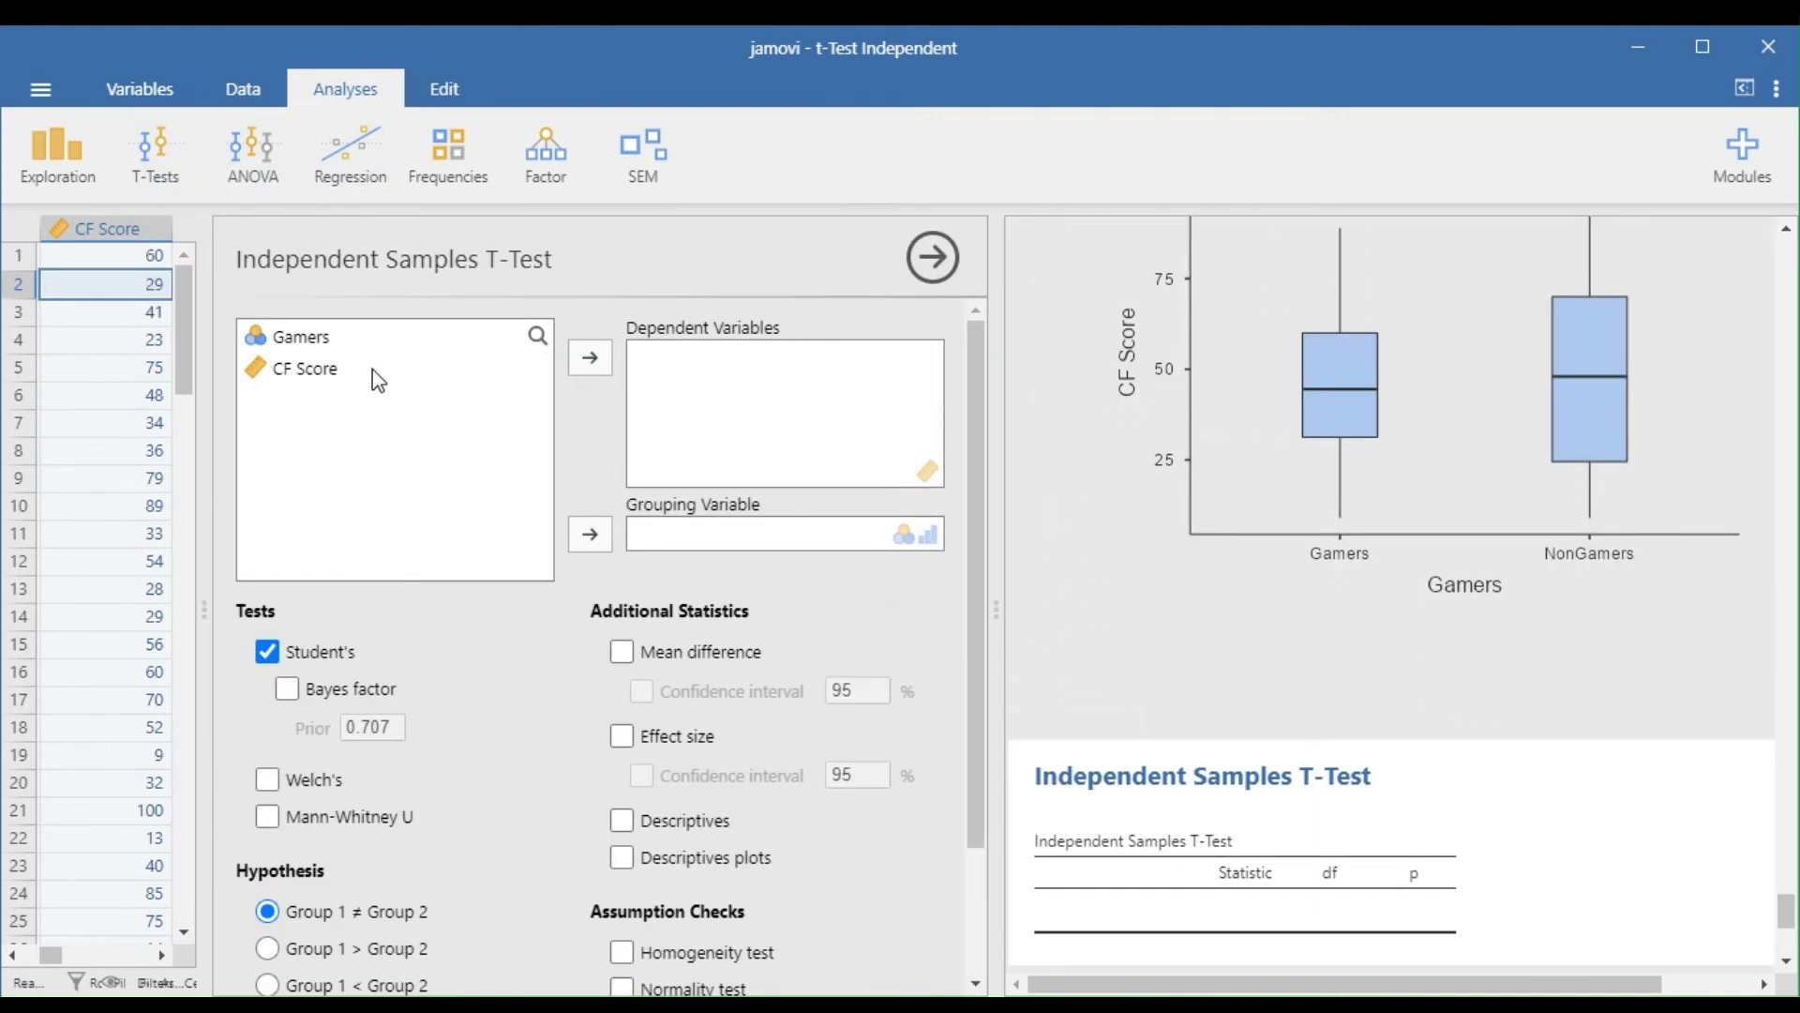
left_click(317, 375)
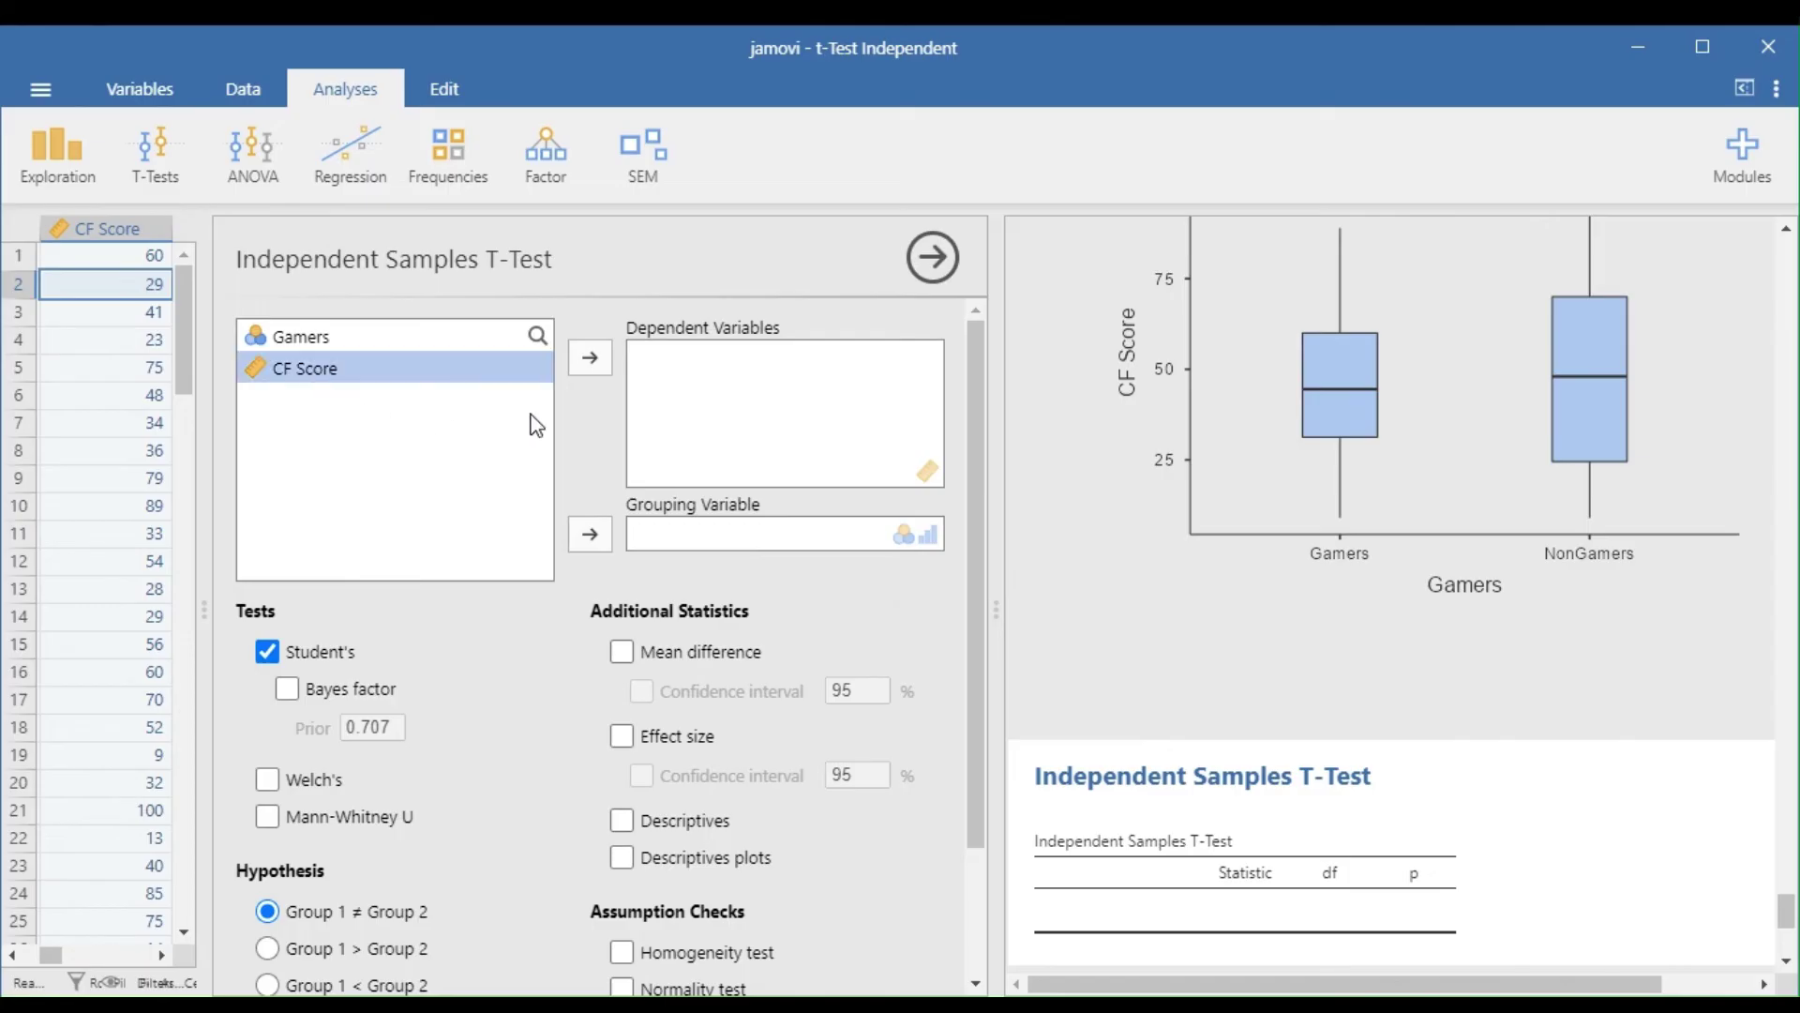
left_click(591, 360)
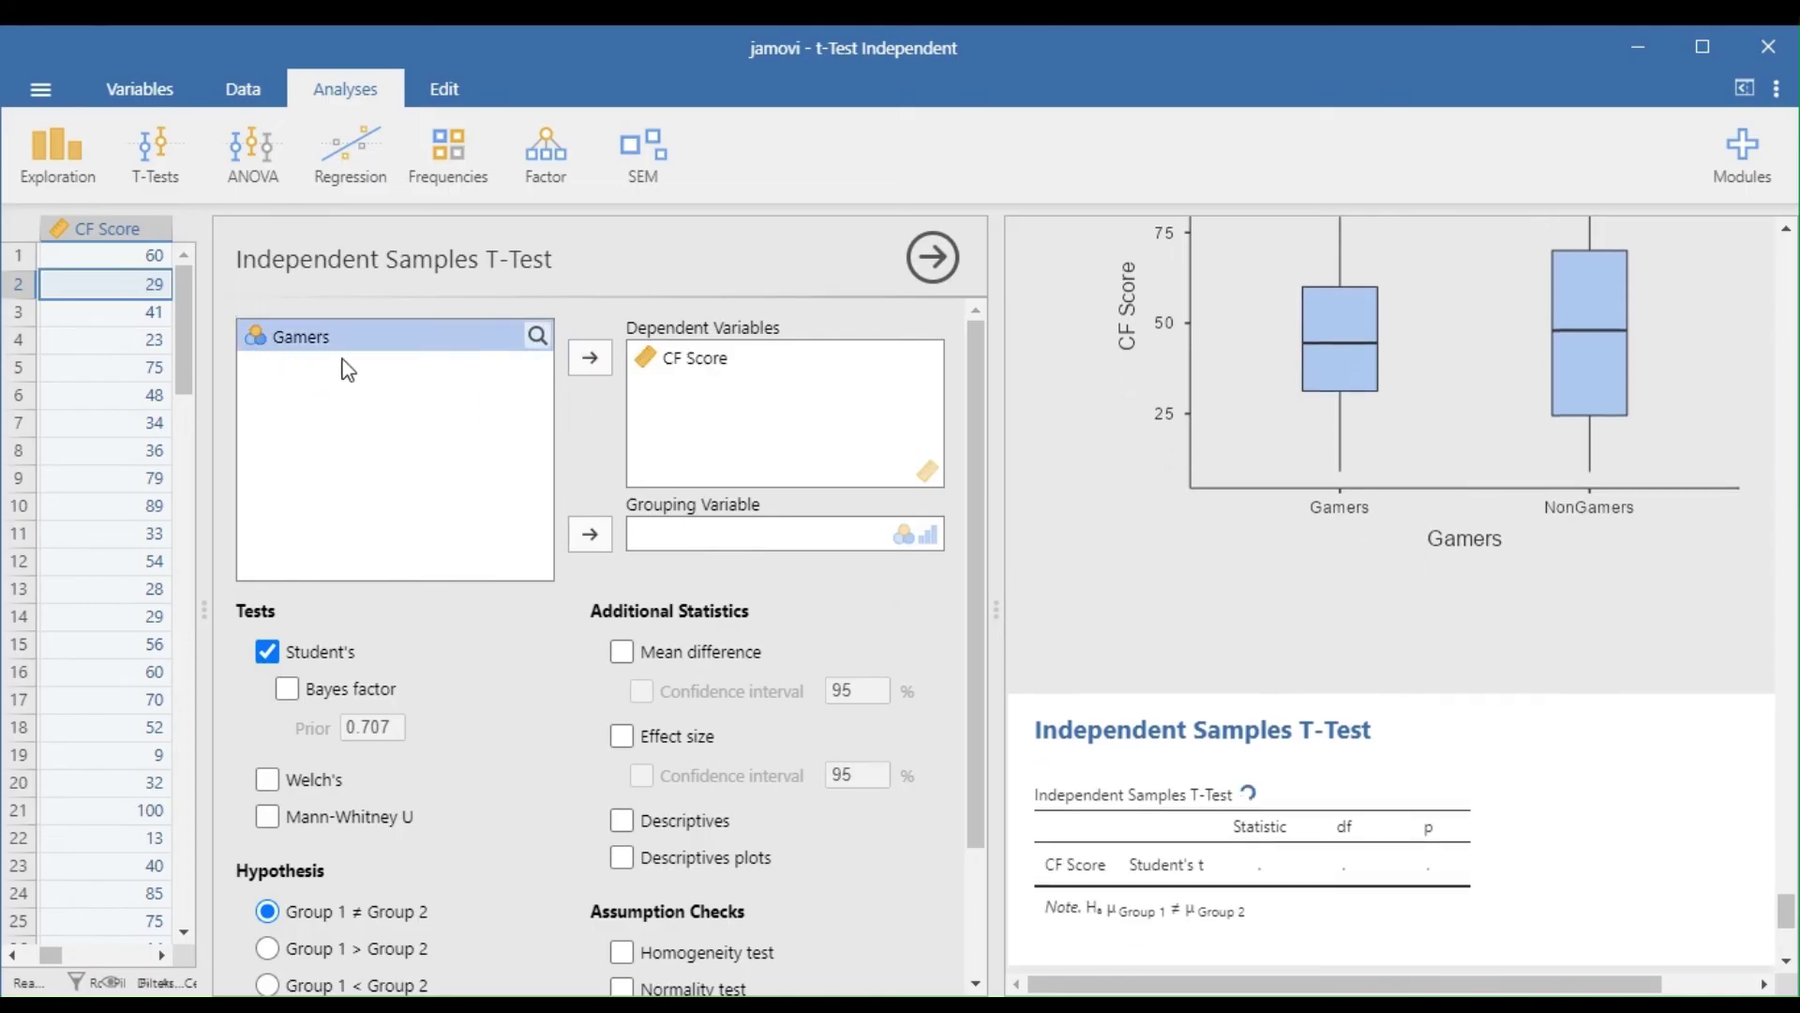
left_click(591, 539)
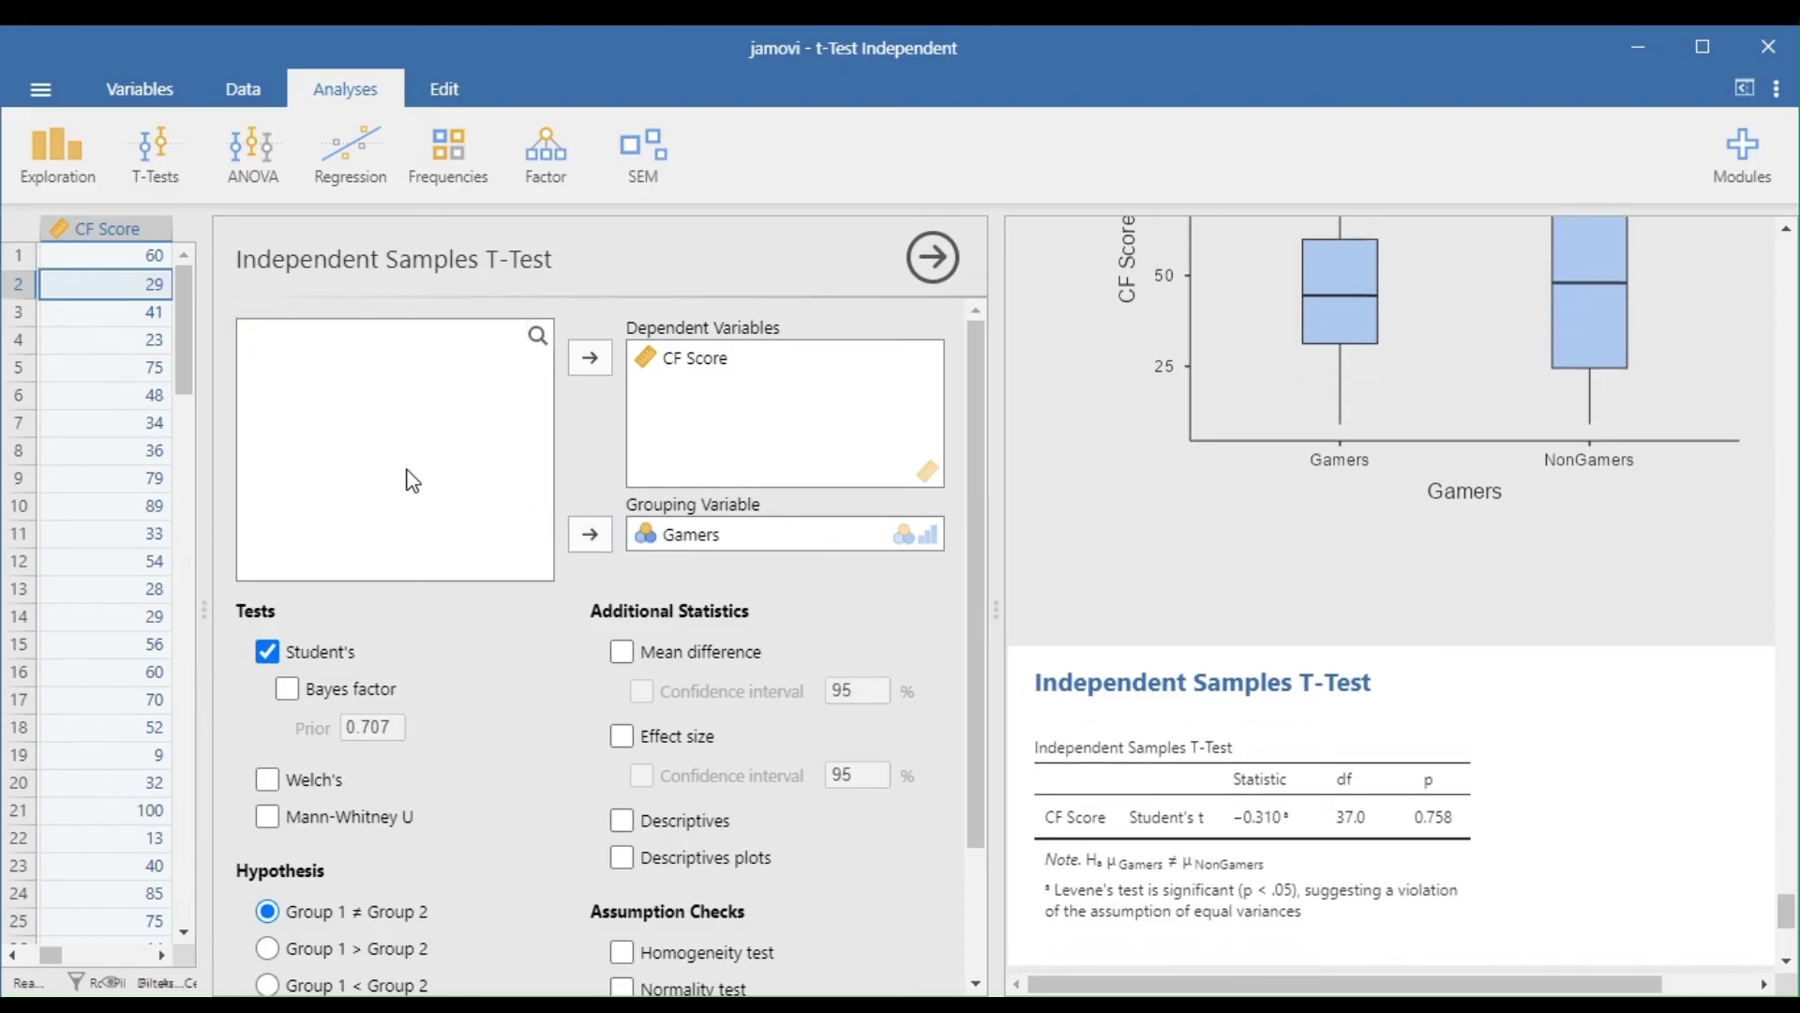
scroll(413, 478, "down", 3)
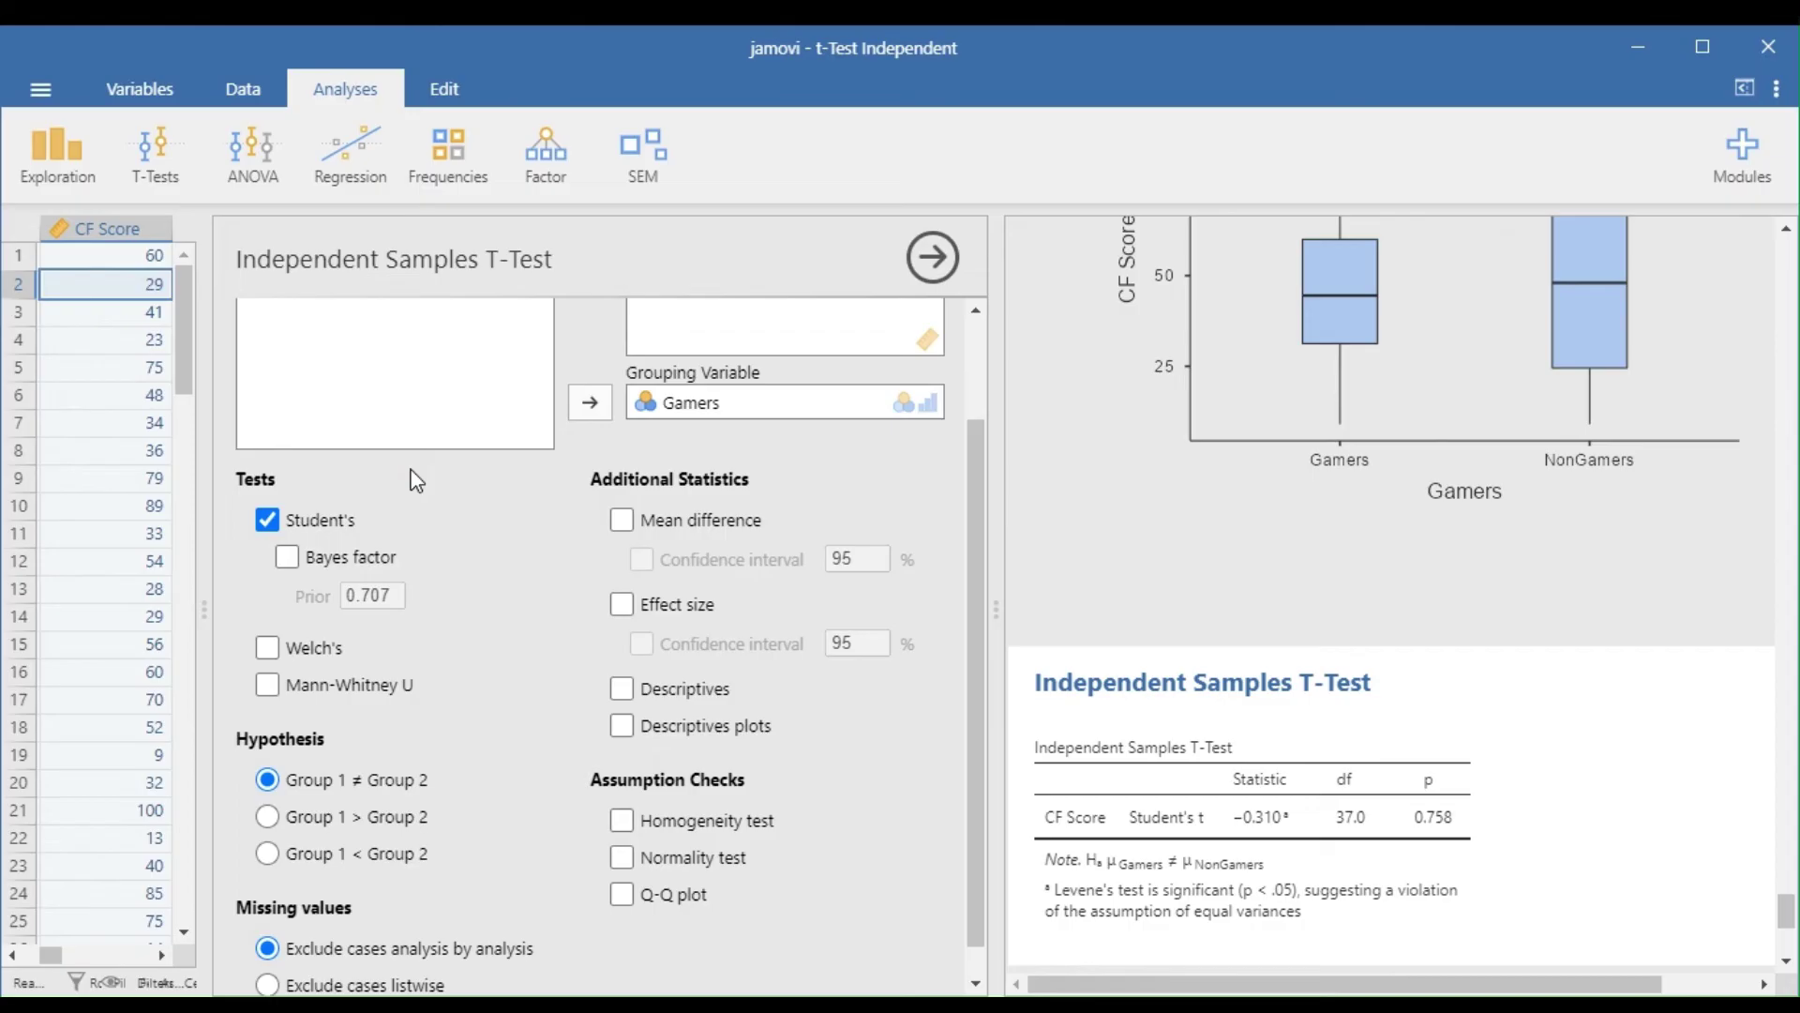
scroll(414, 479, "up", 3)
scroll(414, 479, "down", 4)
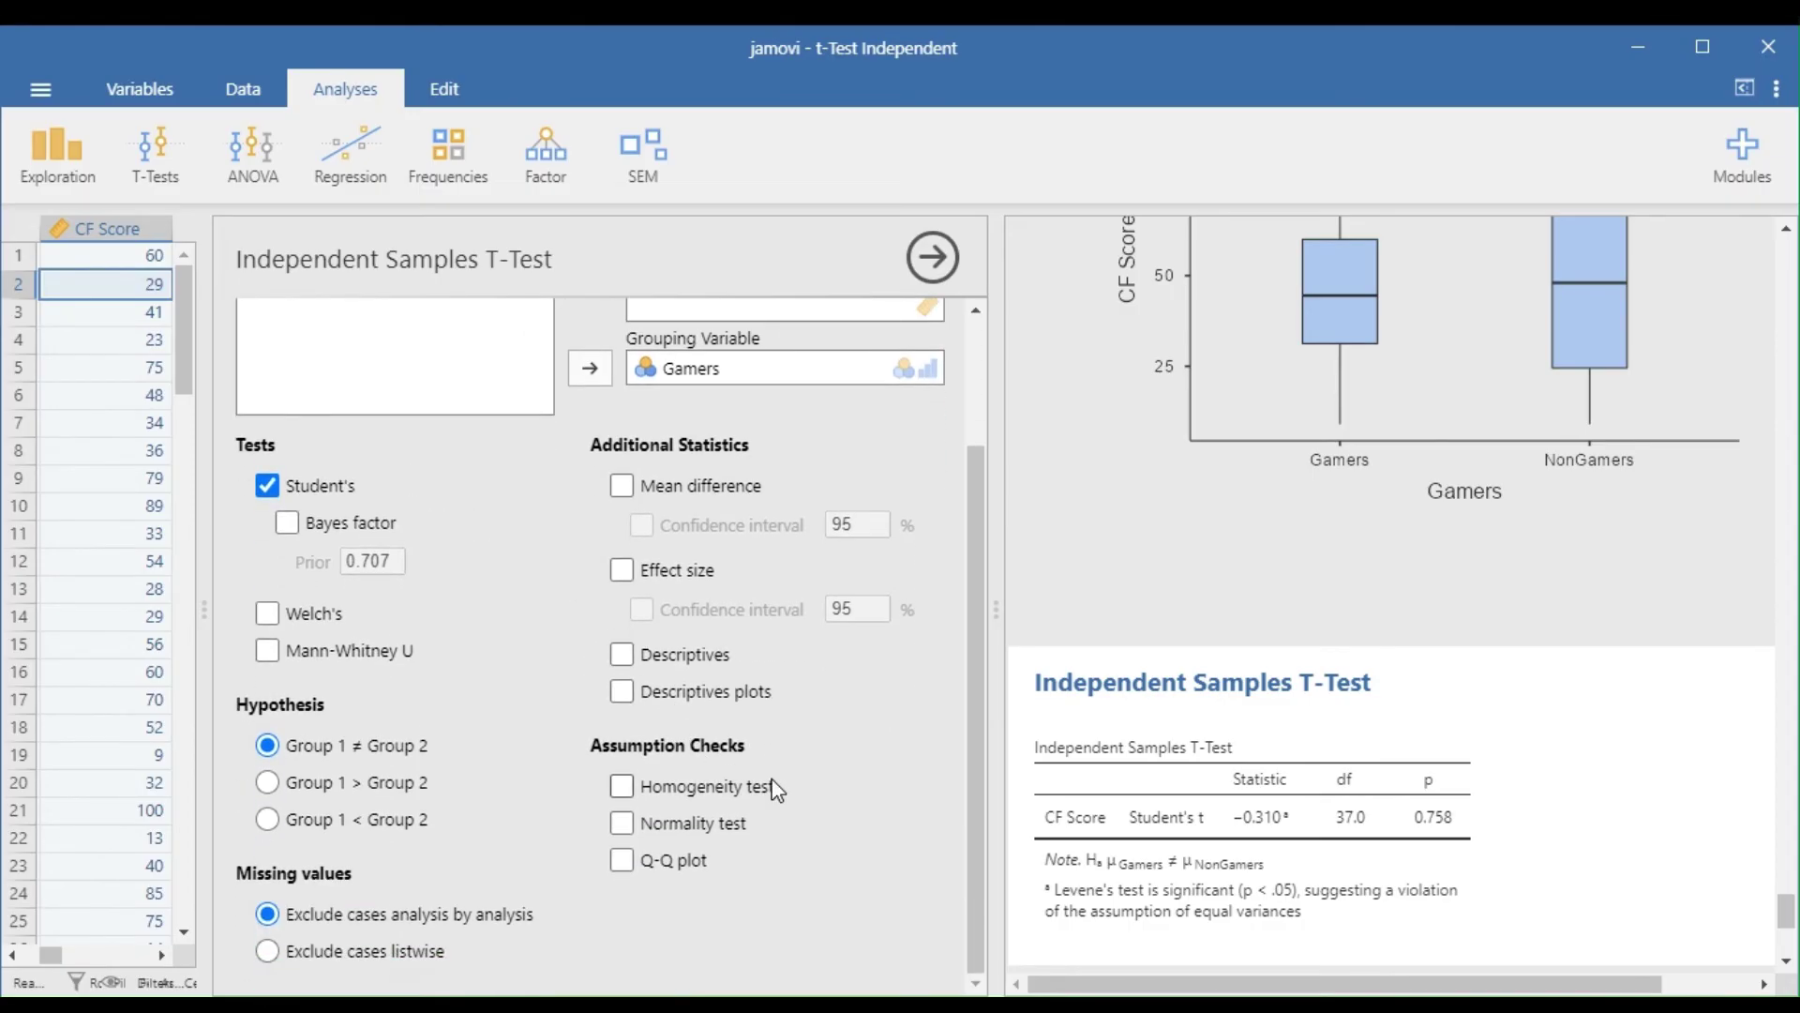
Tick the Homogeneity test (Levene's) and the Welch's test in the t-test options
left_click(621, 786)
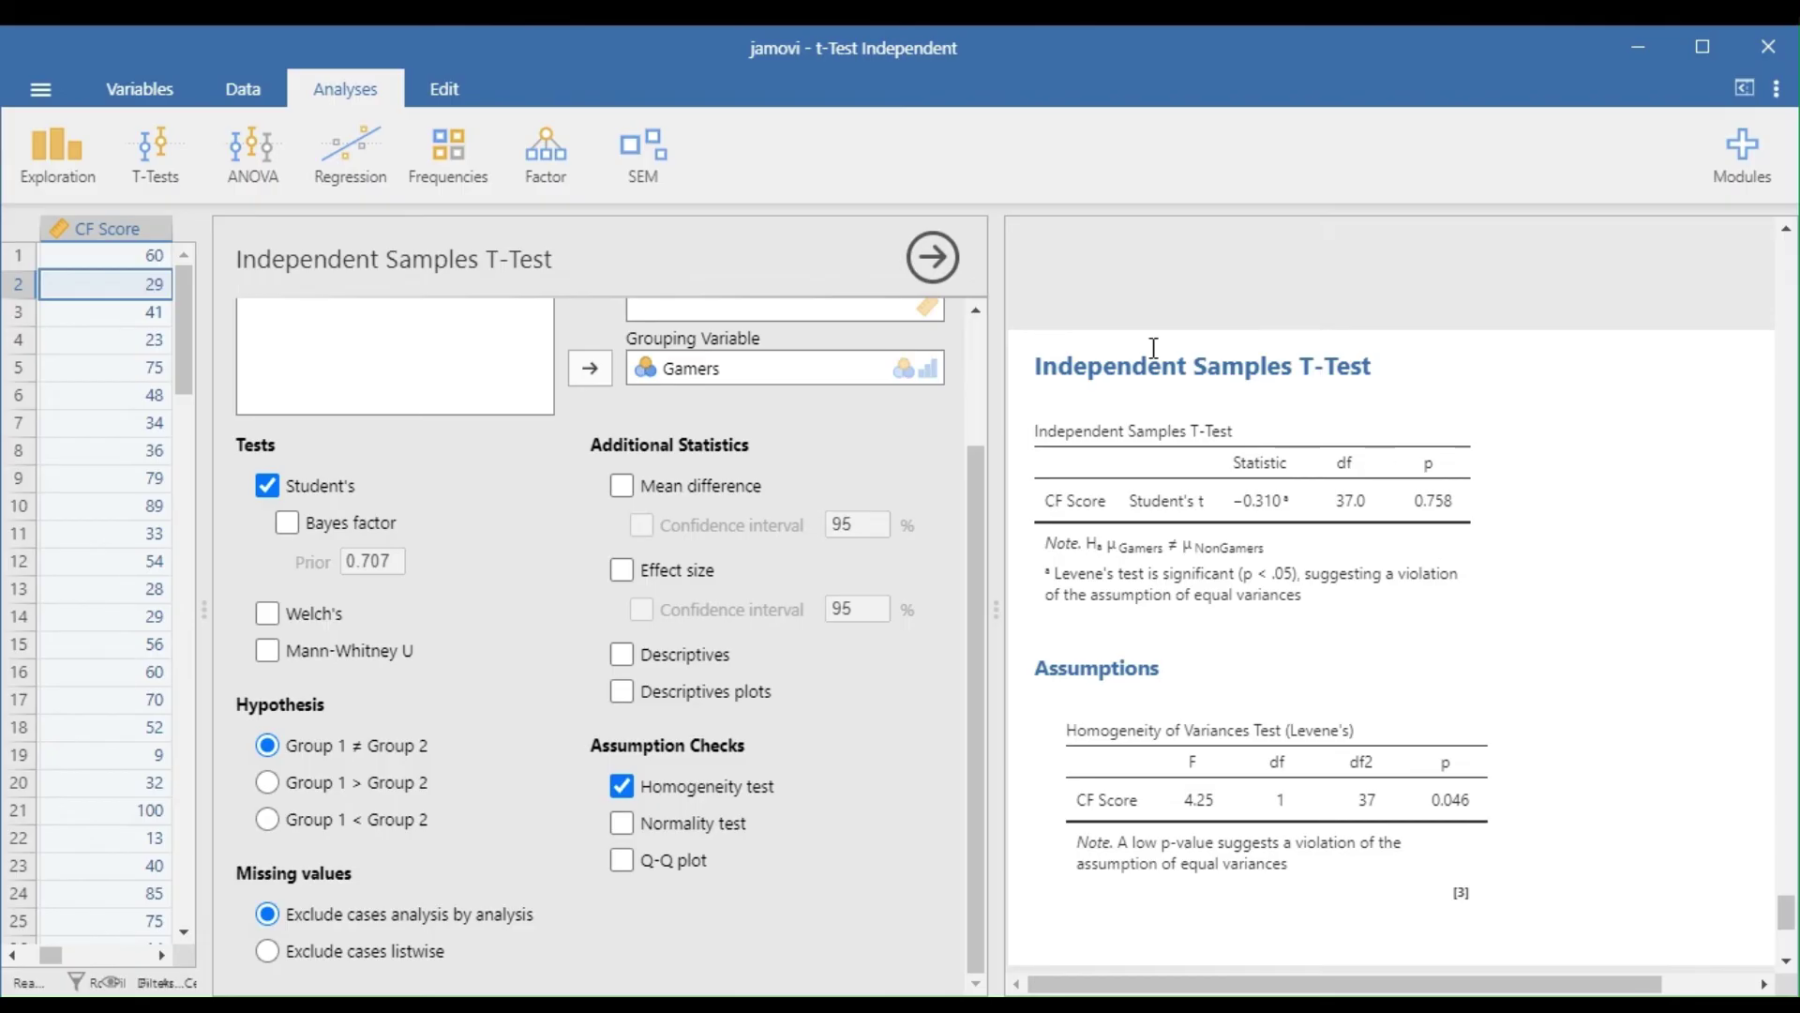
left_click(266, 619)
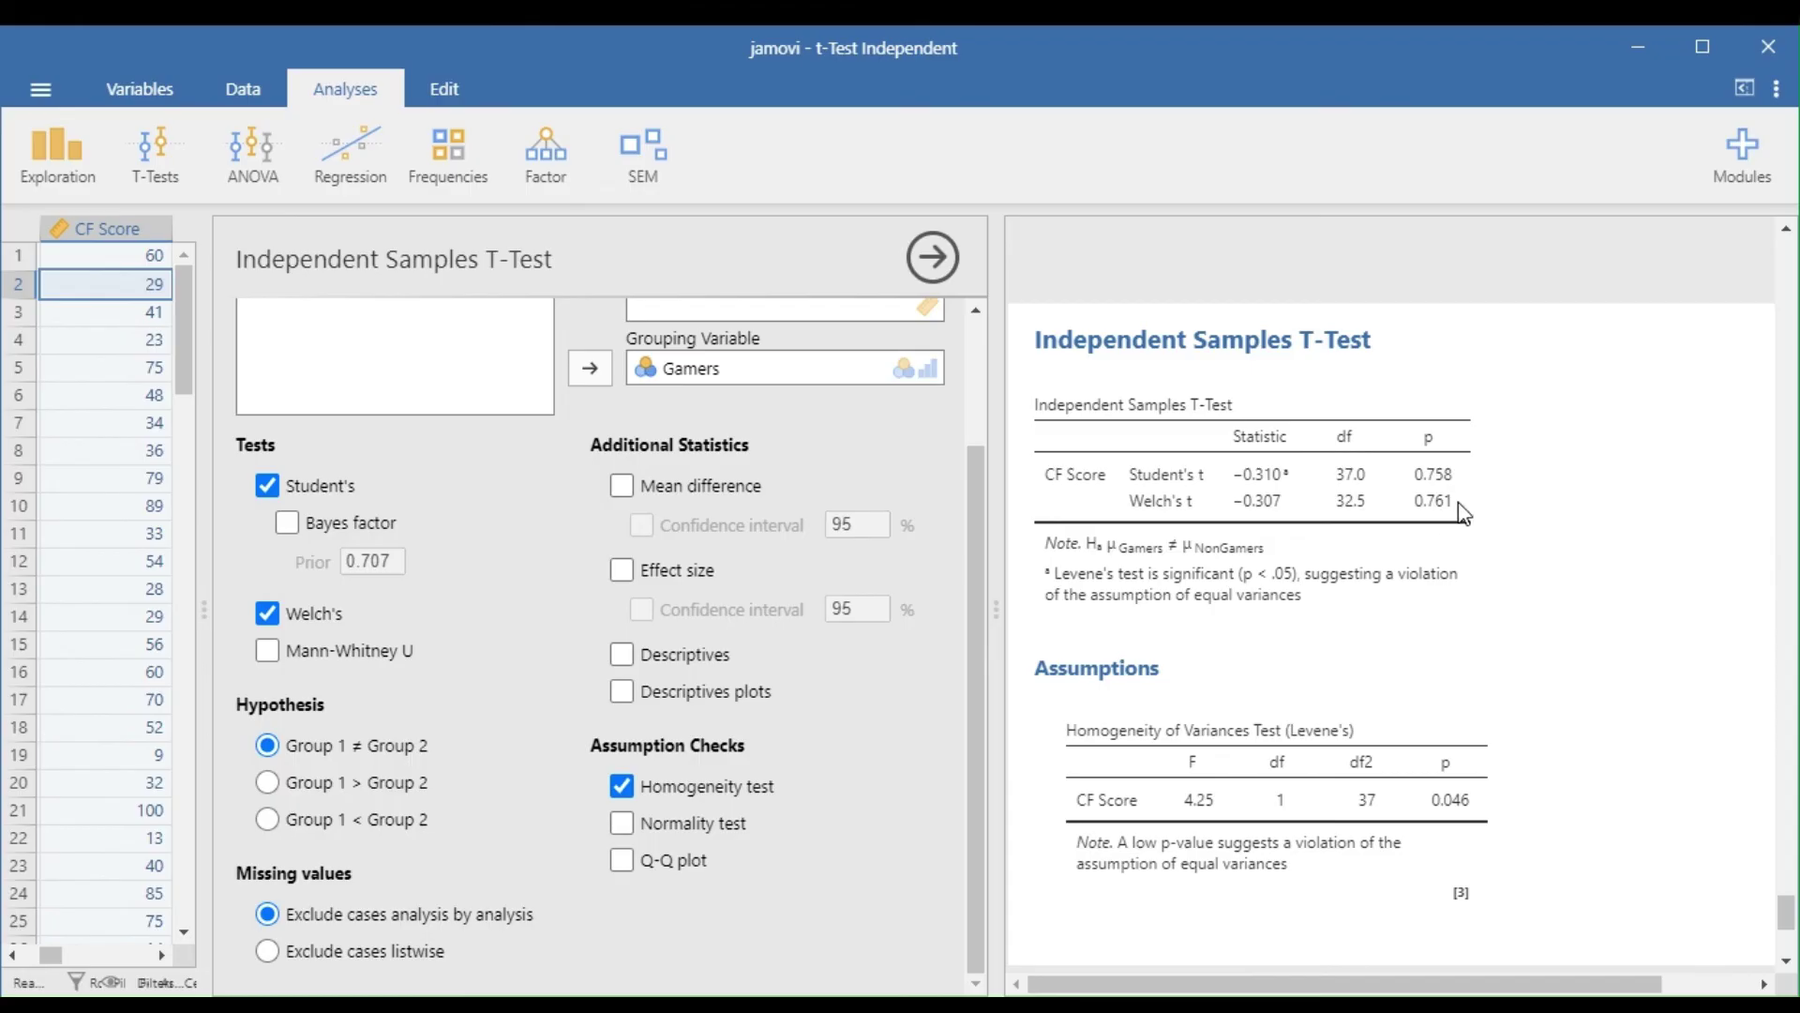
Untick Student's so the output shows only the Welch's t row
left_click(266, 487)
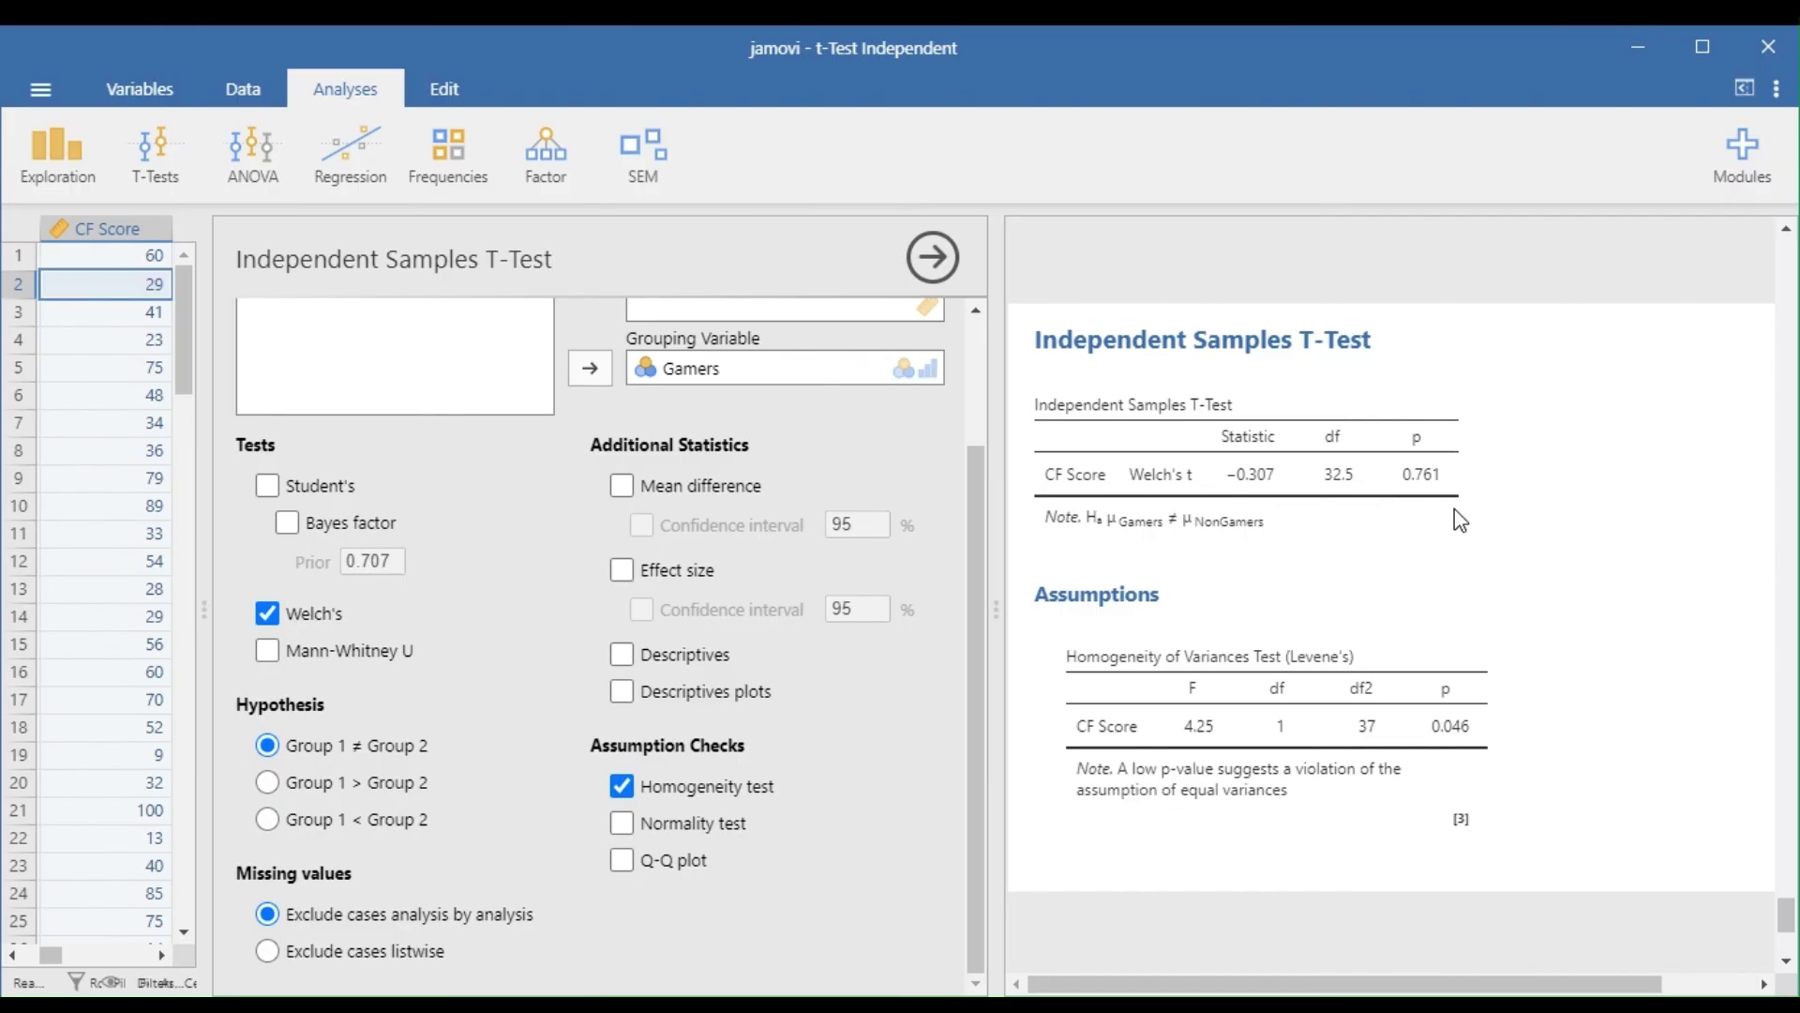
key("alt")
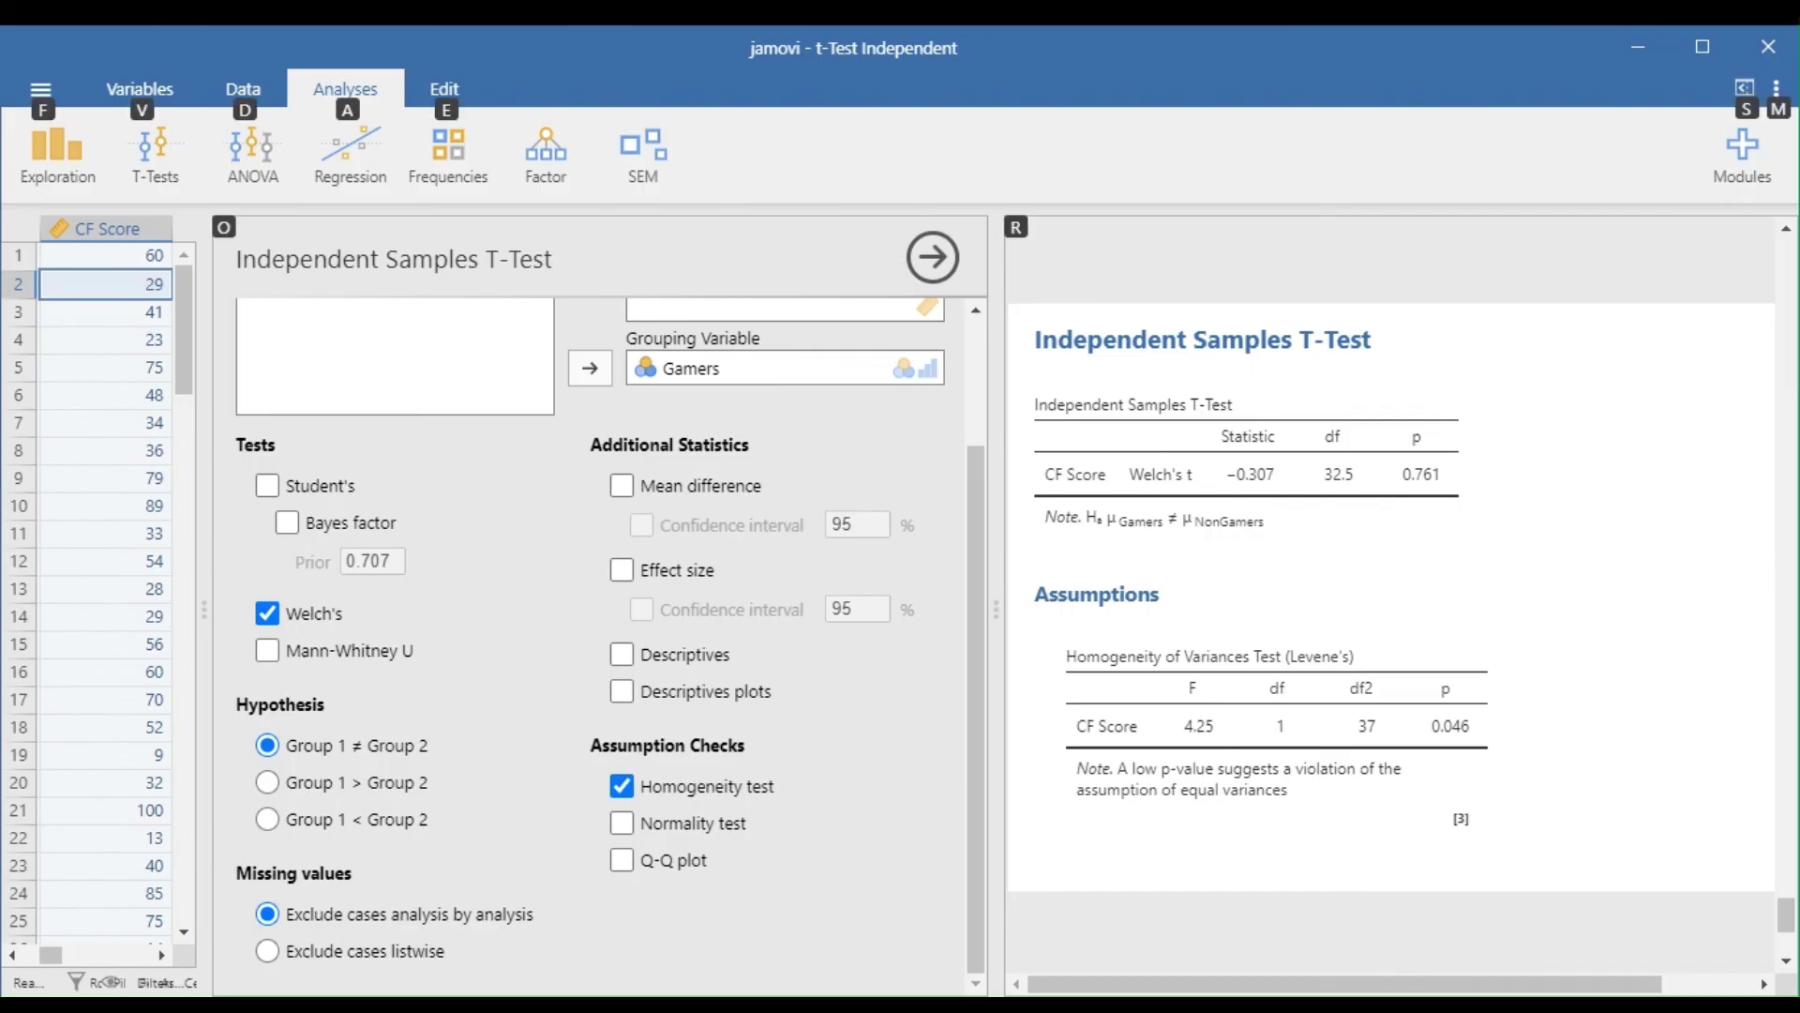